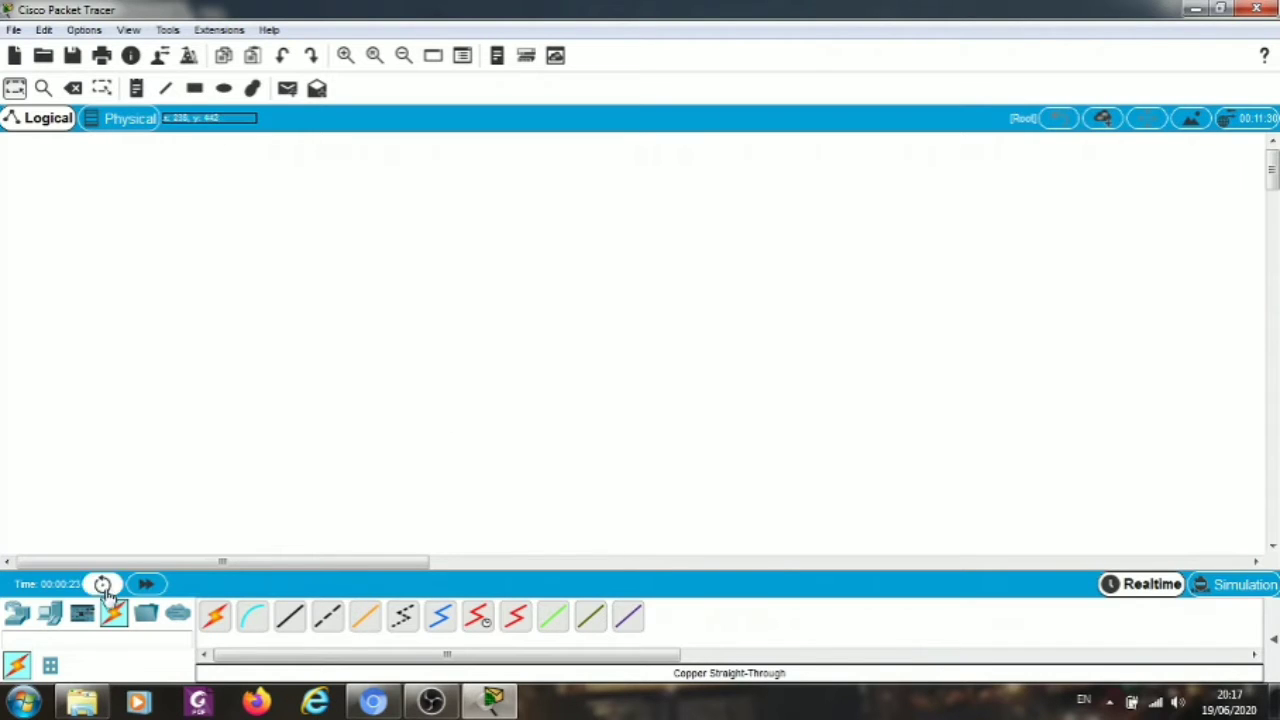
Place a 1941 router in the workspace and three PCs in a row below it.
left_click(18, 617)
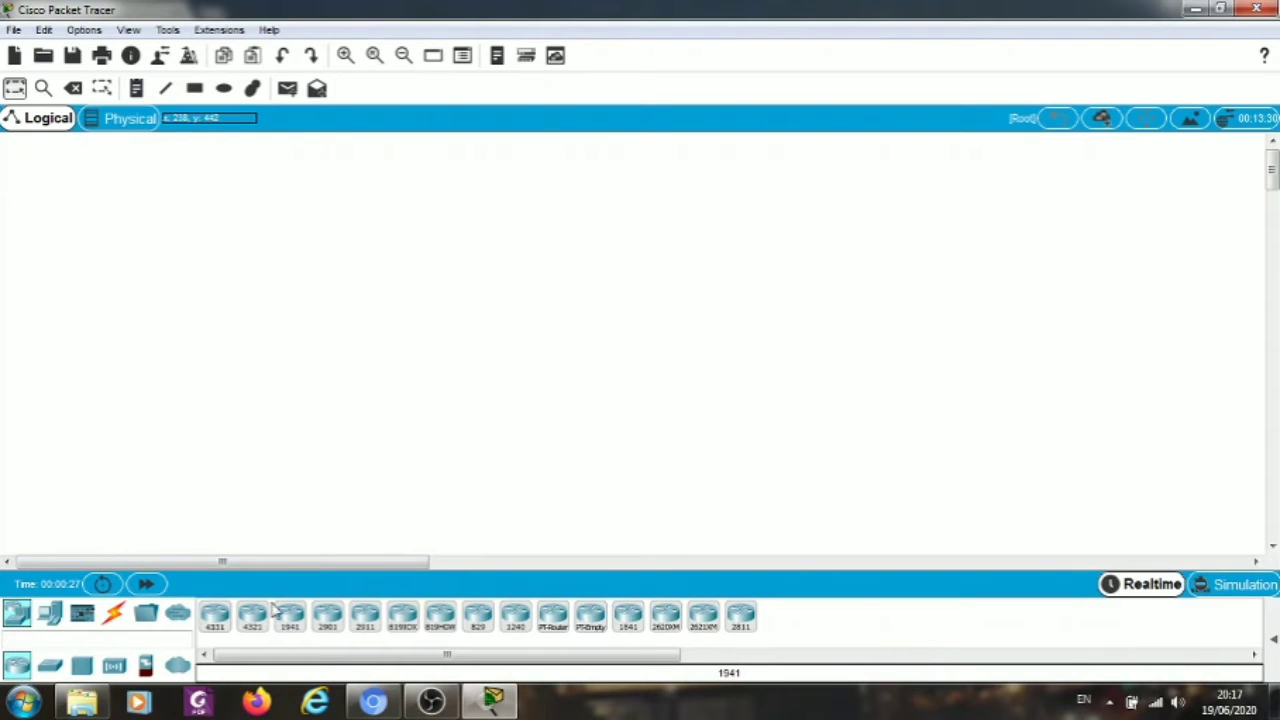
left_click_drag(296, 612, 255, 265)
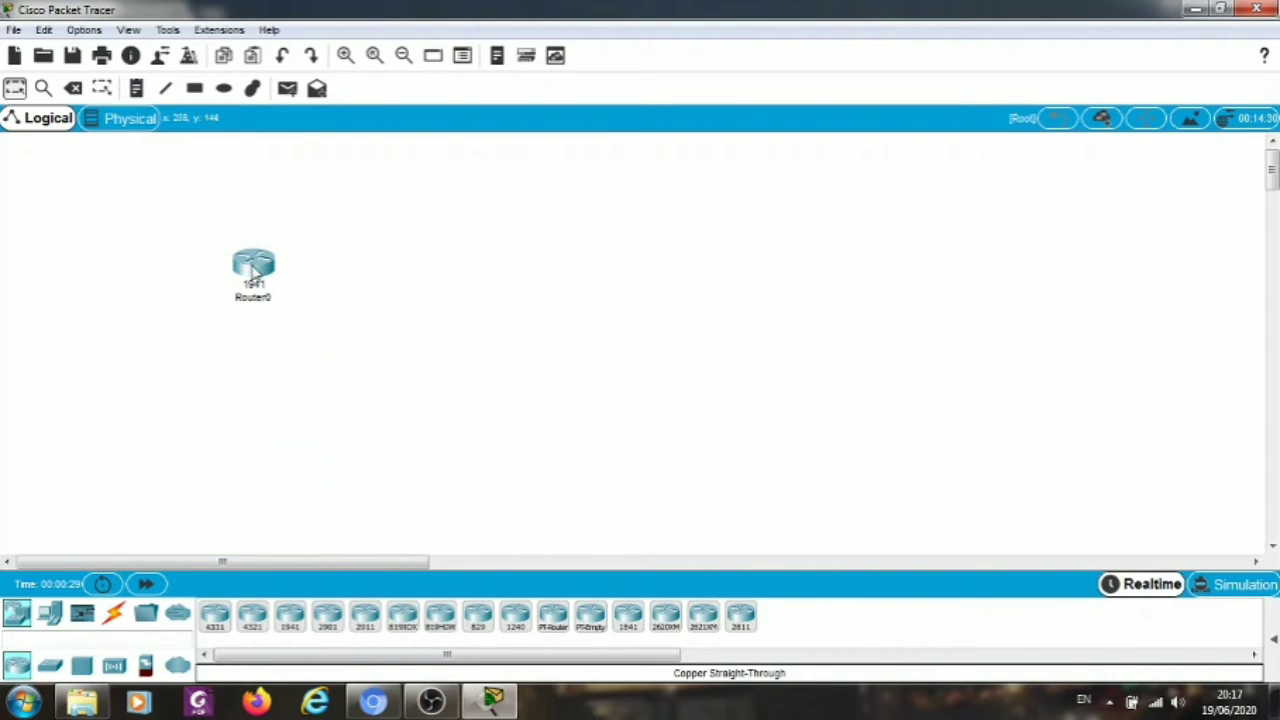
left_click(52, 622)
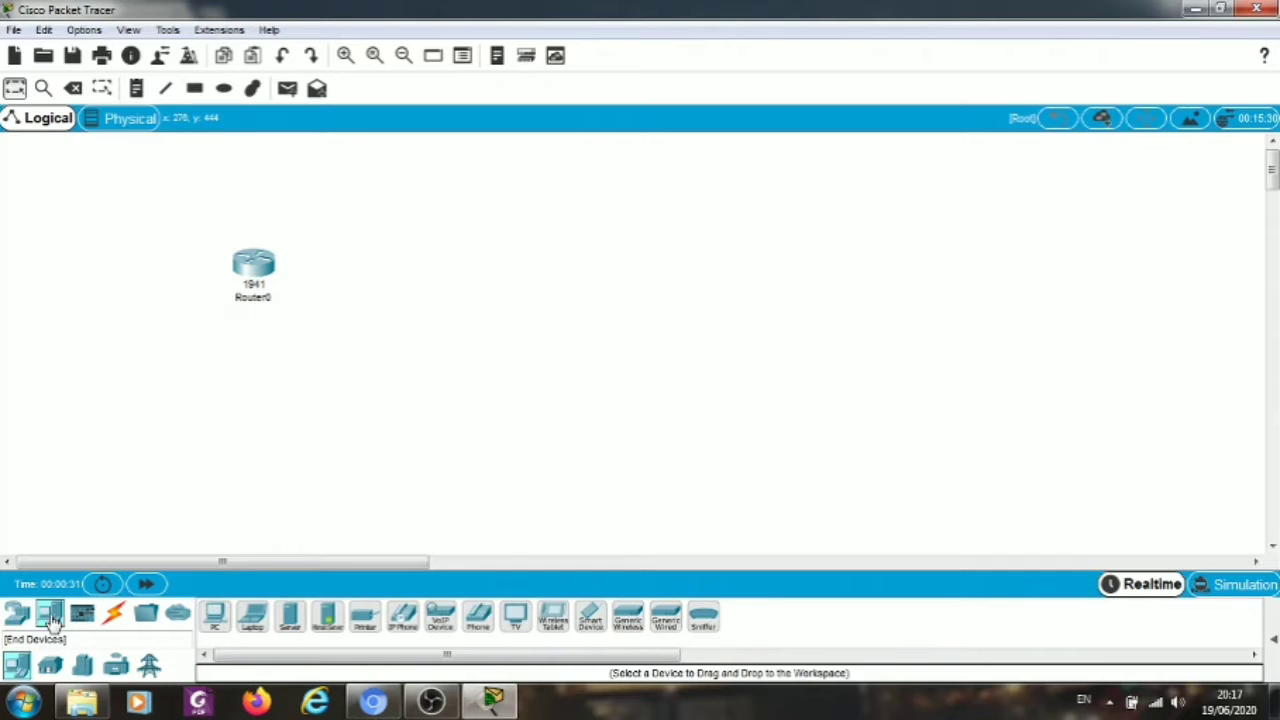
left_click_drag(214, 614, 183, 488)
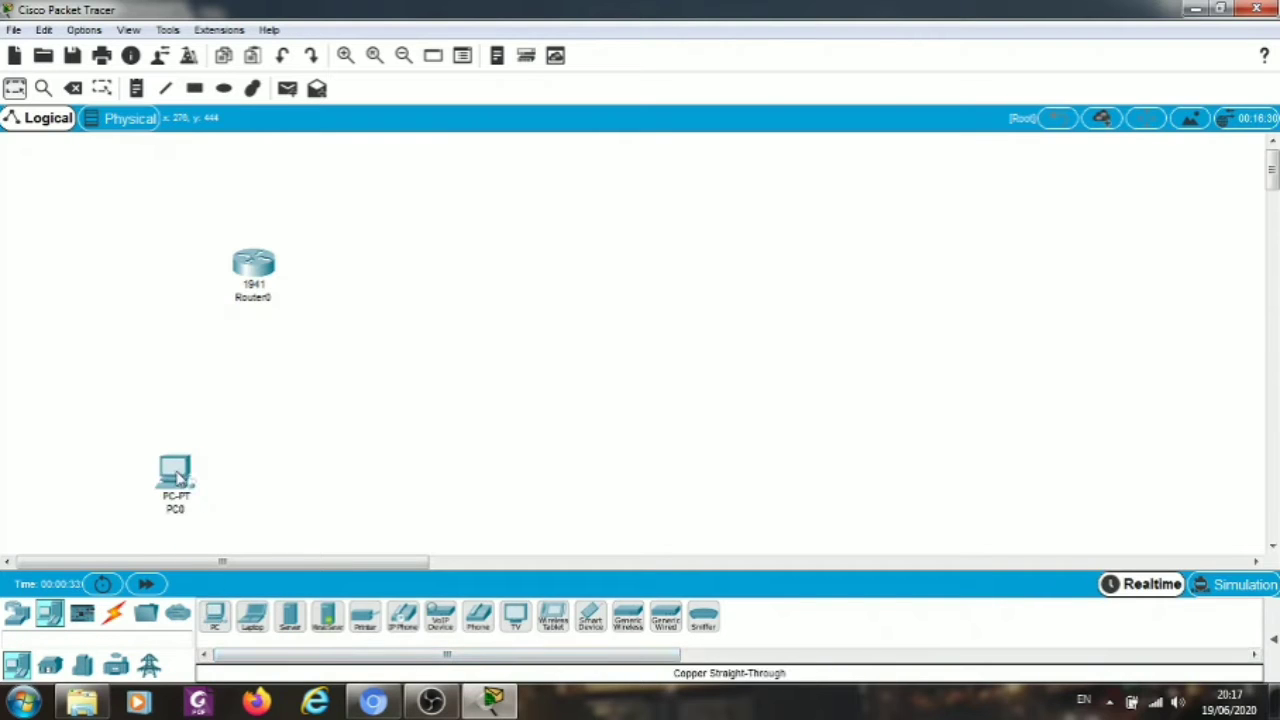
left_click_drag(216, 621, 261, 492)
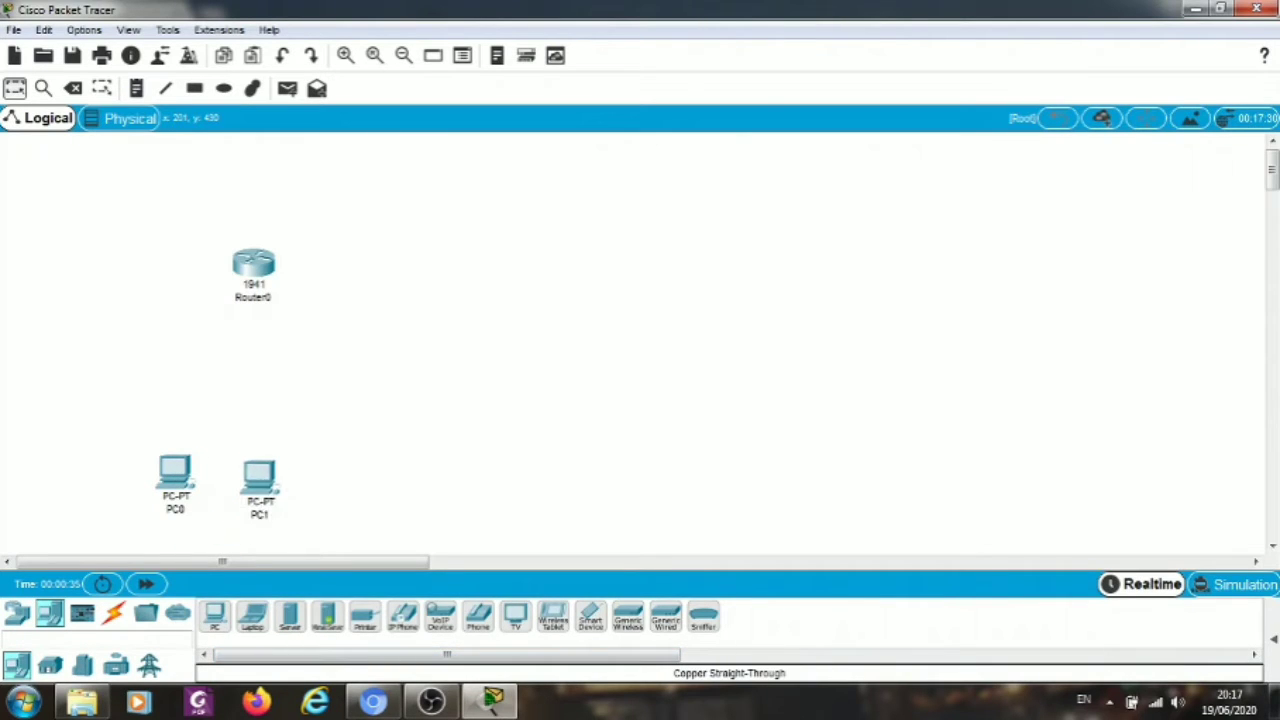
left_click_drag(214, 614, 338, 480)
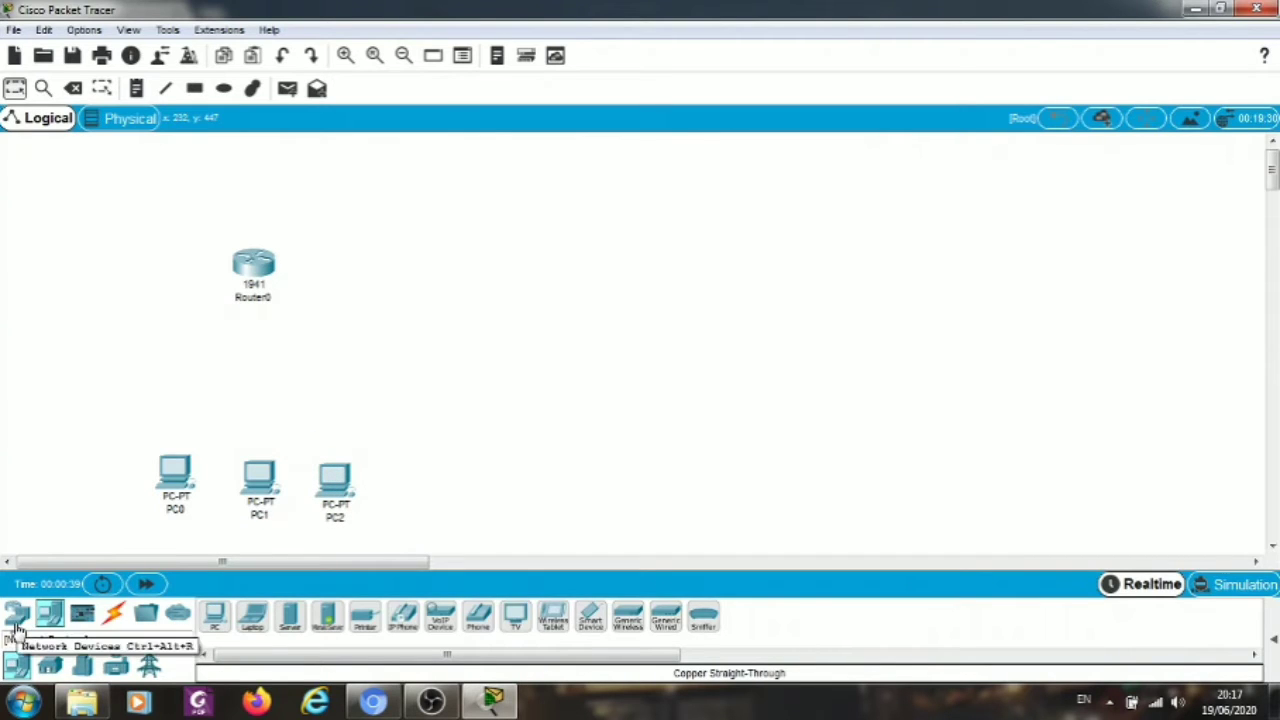
Place a 2960 switch between the router and the row of PCs.
left_click(17, 625)
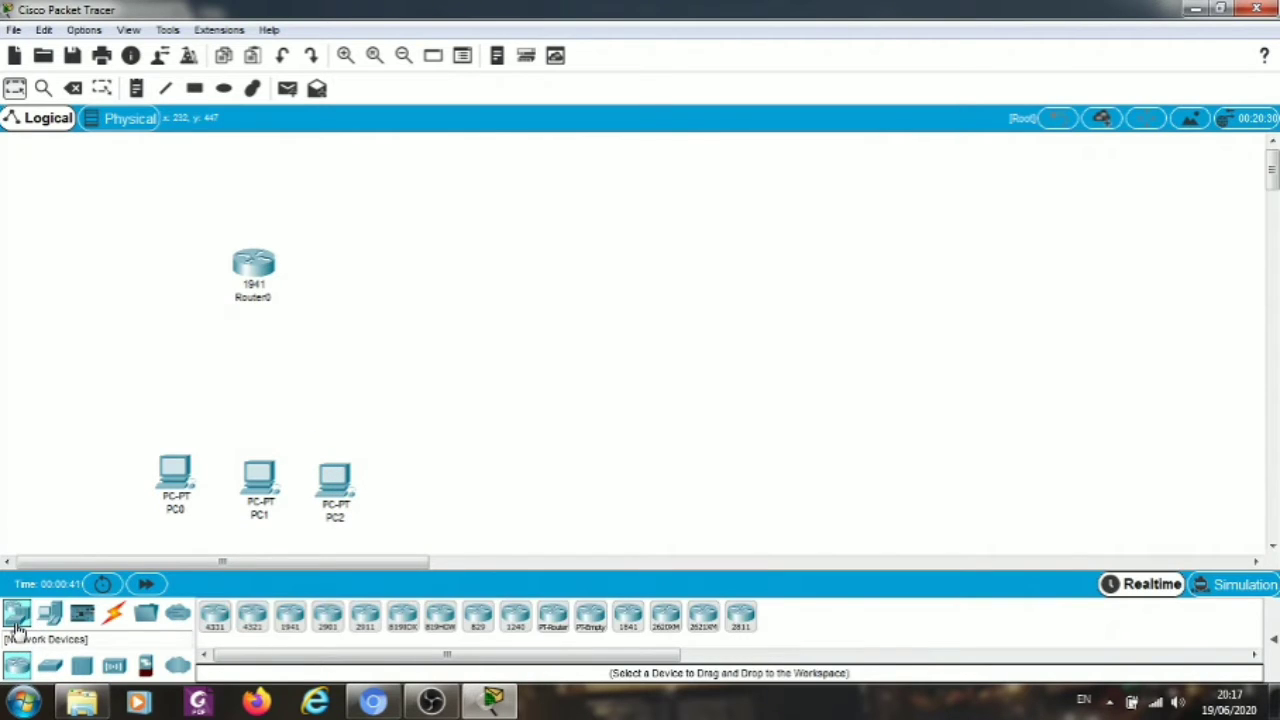
left_click(50, 665)
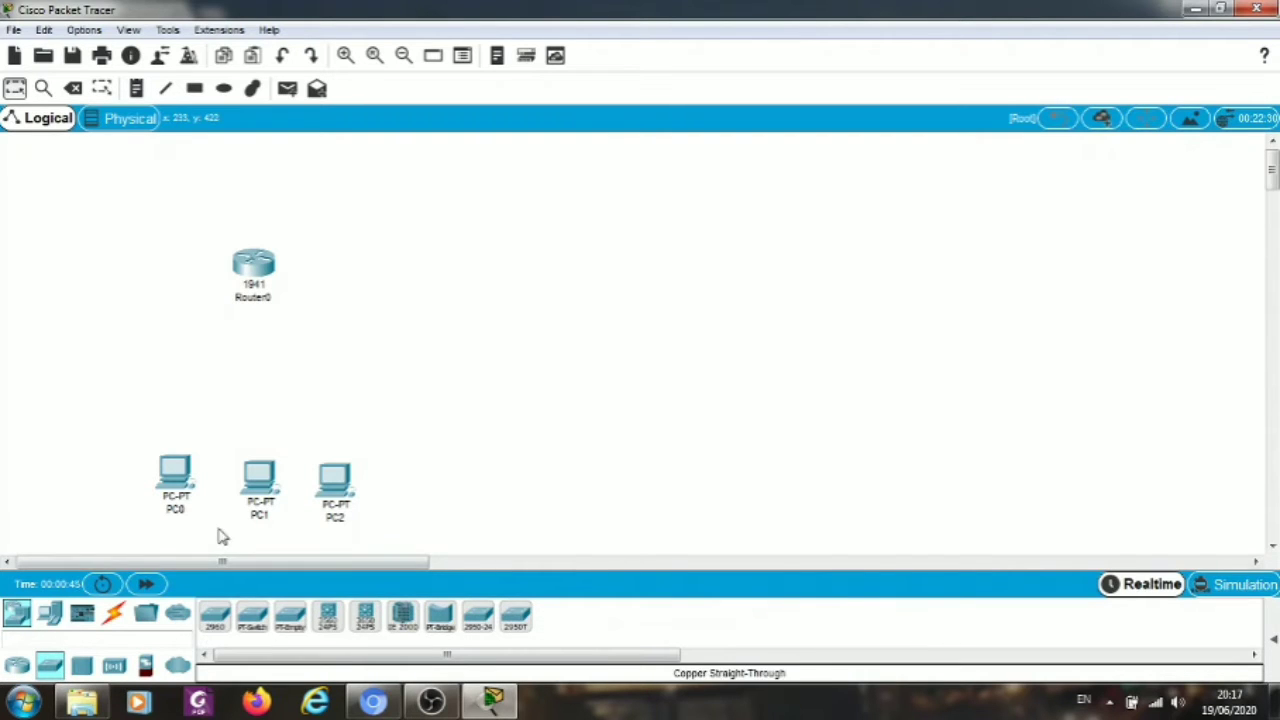
left_click_drag(217, 621, 263, 395)
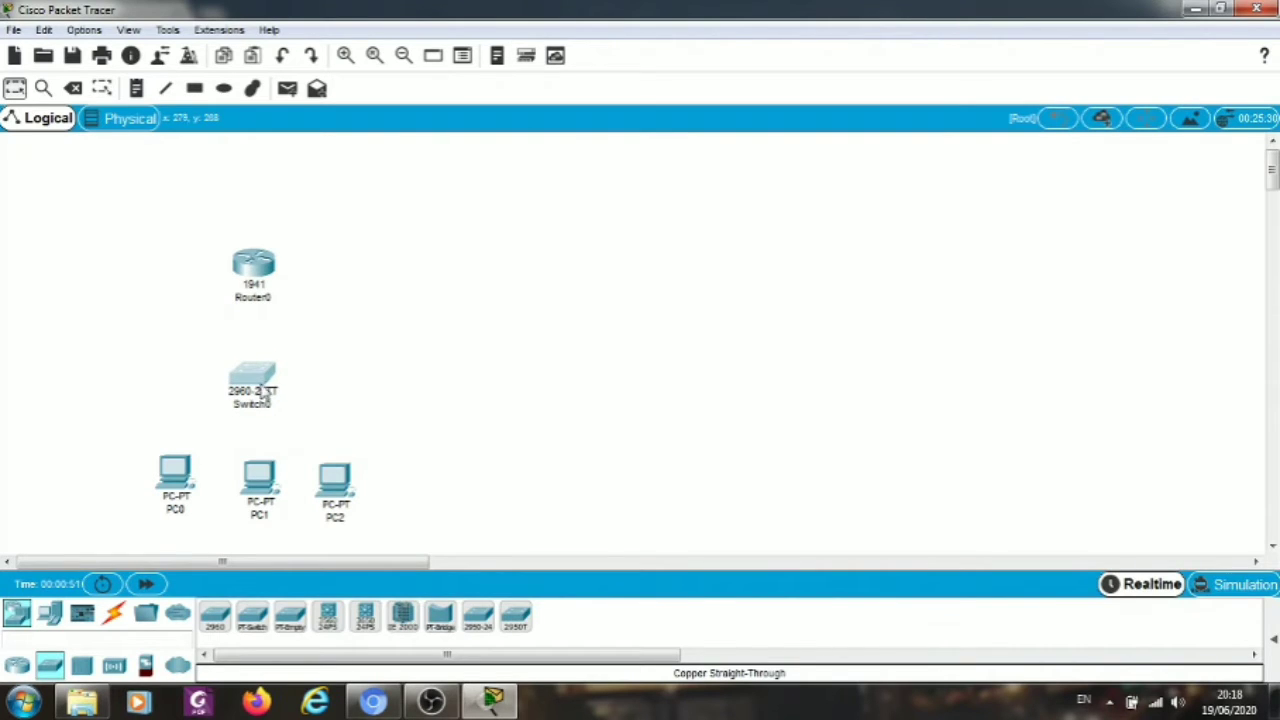
Connect the router's GigabitEthernet0/0 to the switch's FastEthernet0/1 with a copper straight-through cable.
left_click(115, 617)
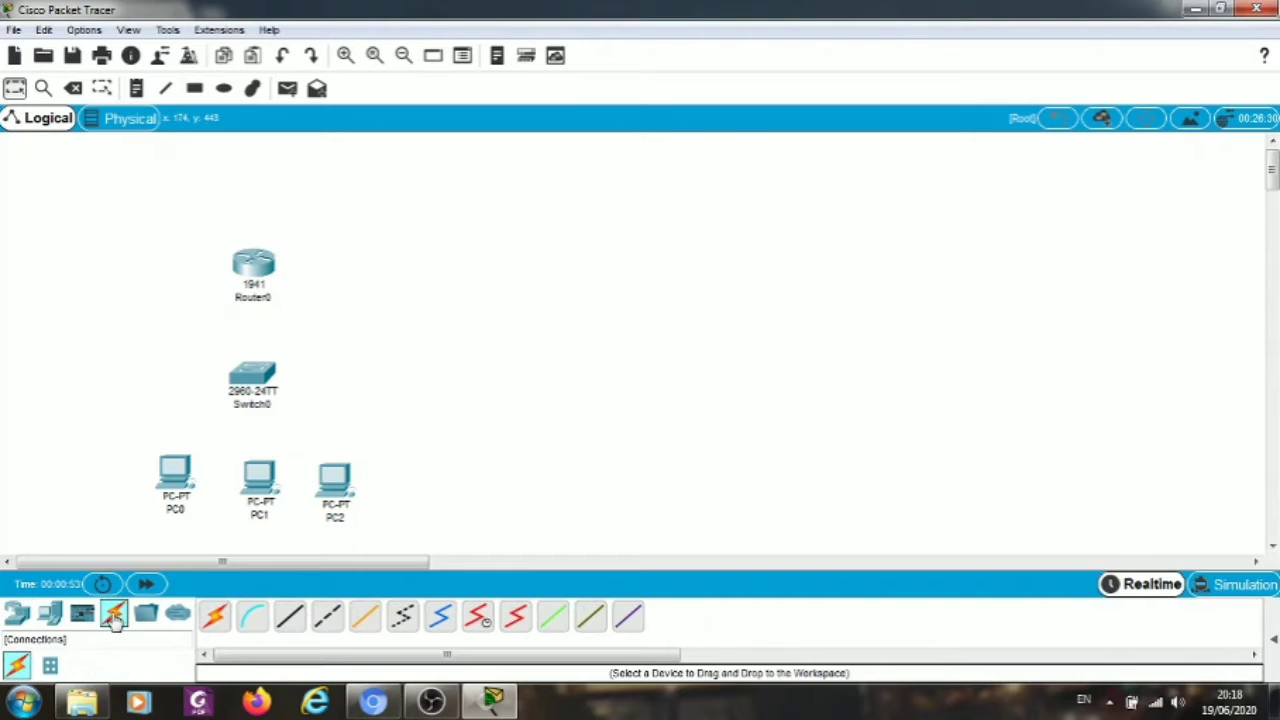
left_click(288, 617)
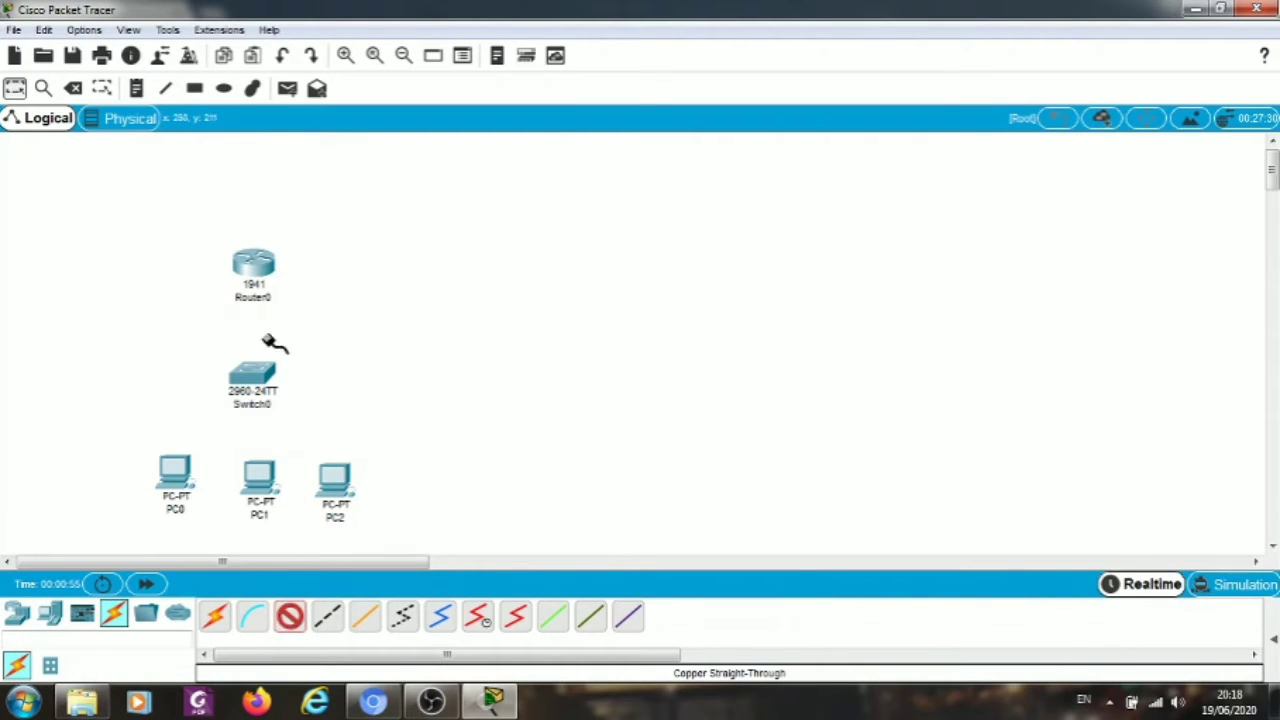
left_click(253, 267)
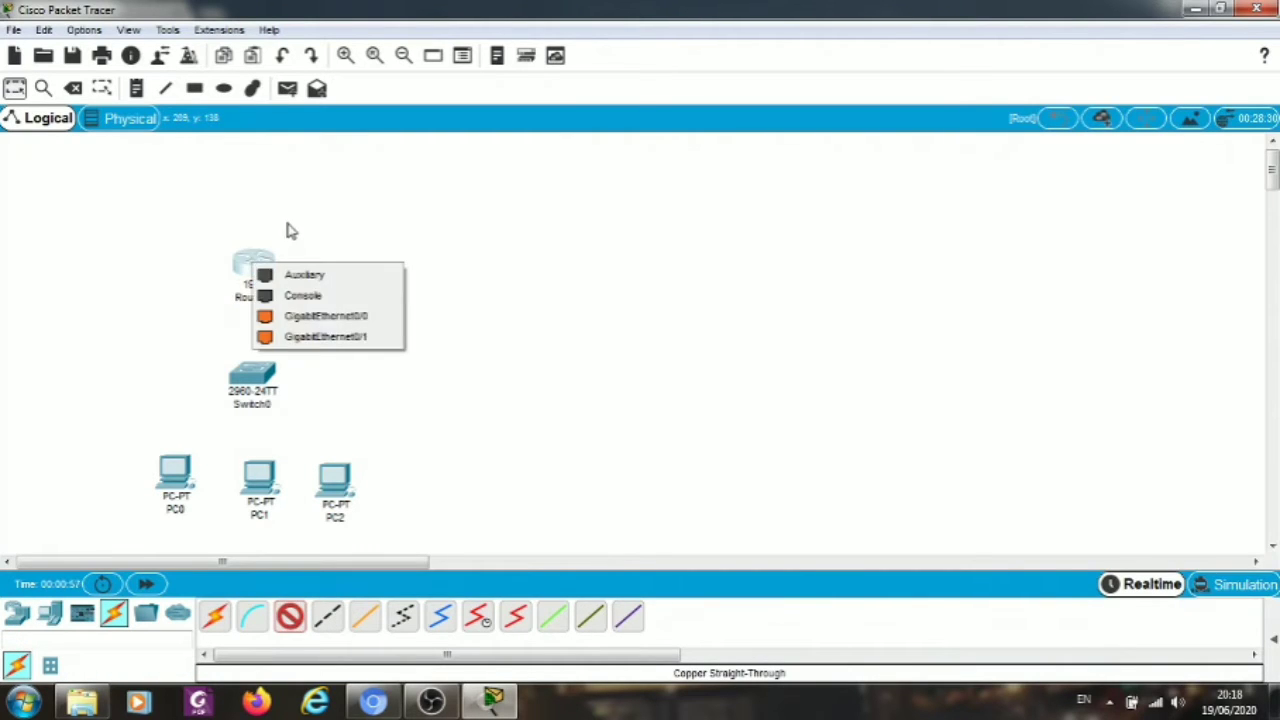
left_click(310, 316)
left_click(250, 376)
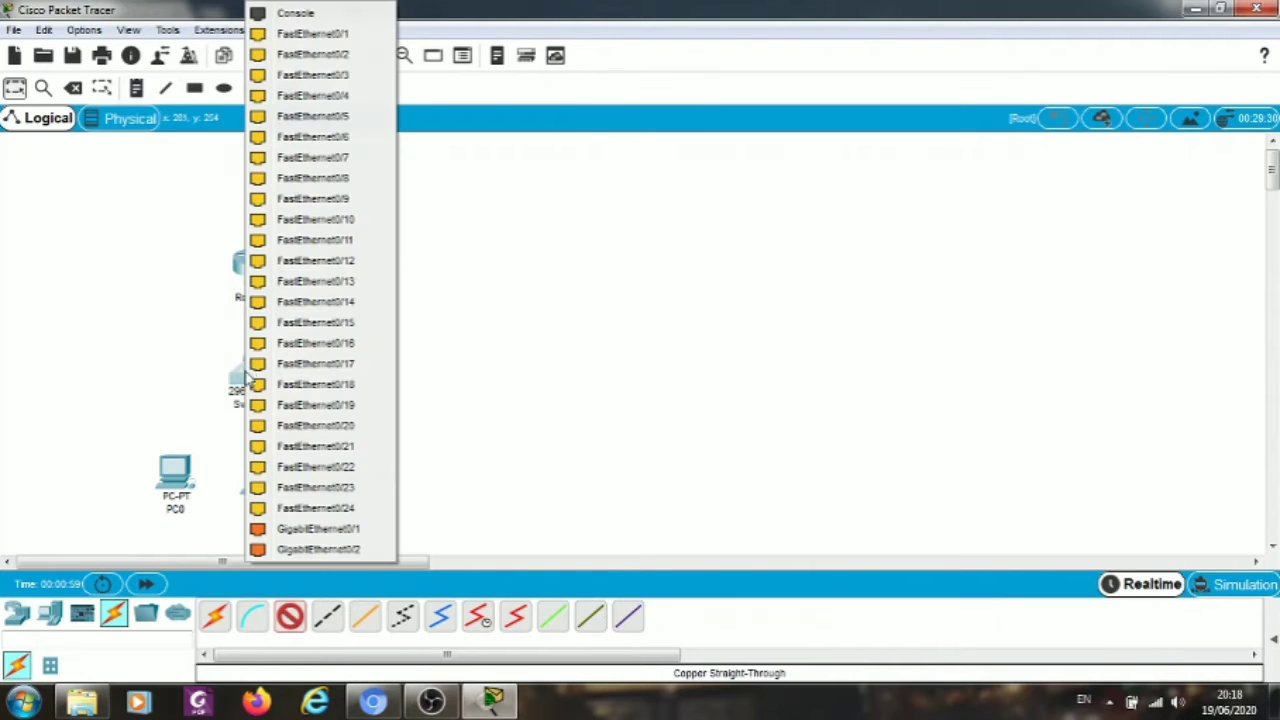
left_click(338, 32)
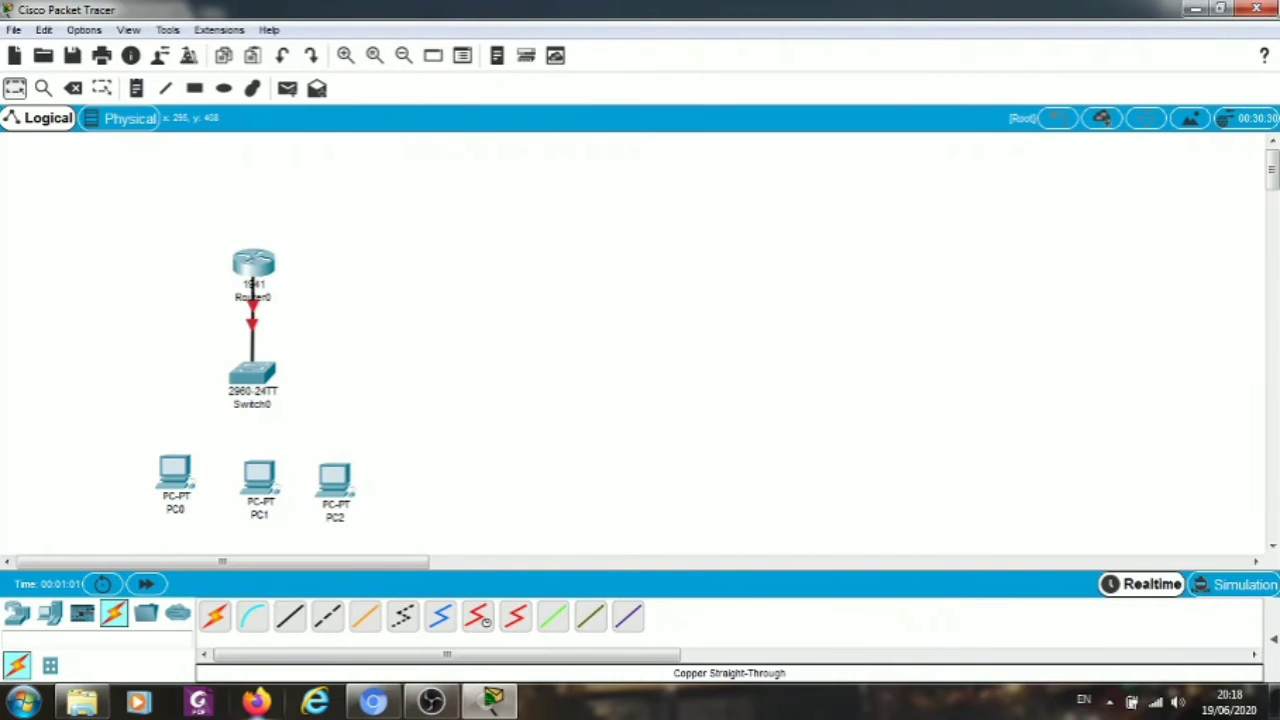
Connect the switch's FastEthernet0/2 to PC0's FastEthernet0 with a copper straight-through cable.
left_click(289, 616)
left_click(250, 383)
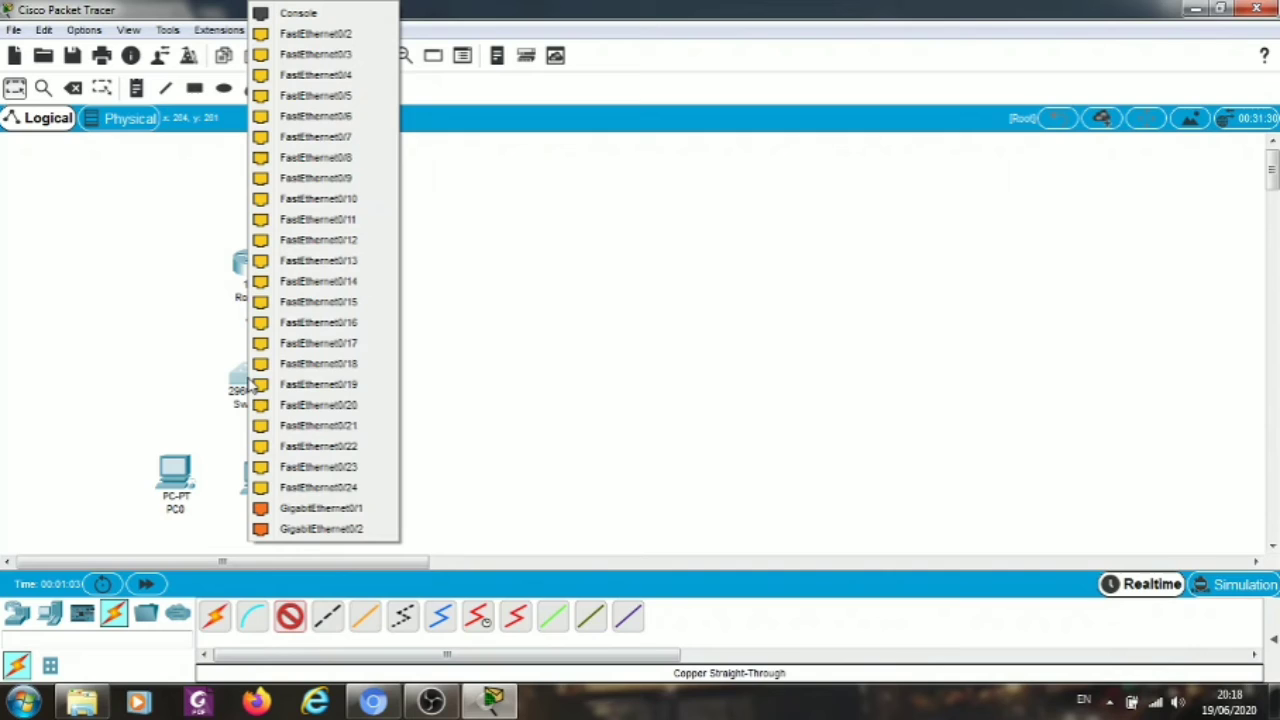
left_click(315, 33)
left_click(196, 480)
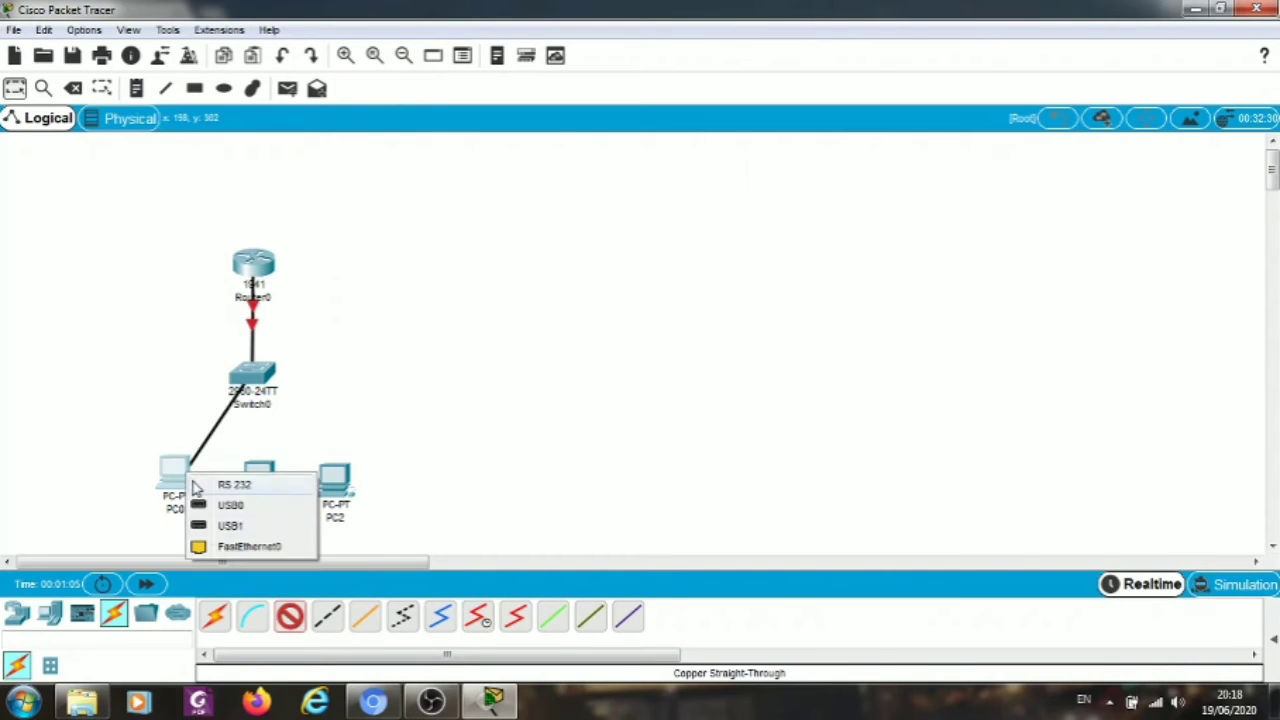
left_click(212, 548)
Connect the switch's FastEthernet0/3 to PC1's FastEthernet0 with a copper straight-through cable.
left_click(289, 620)
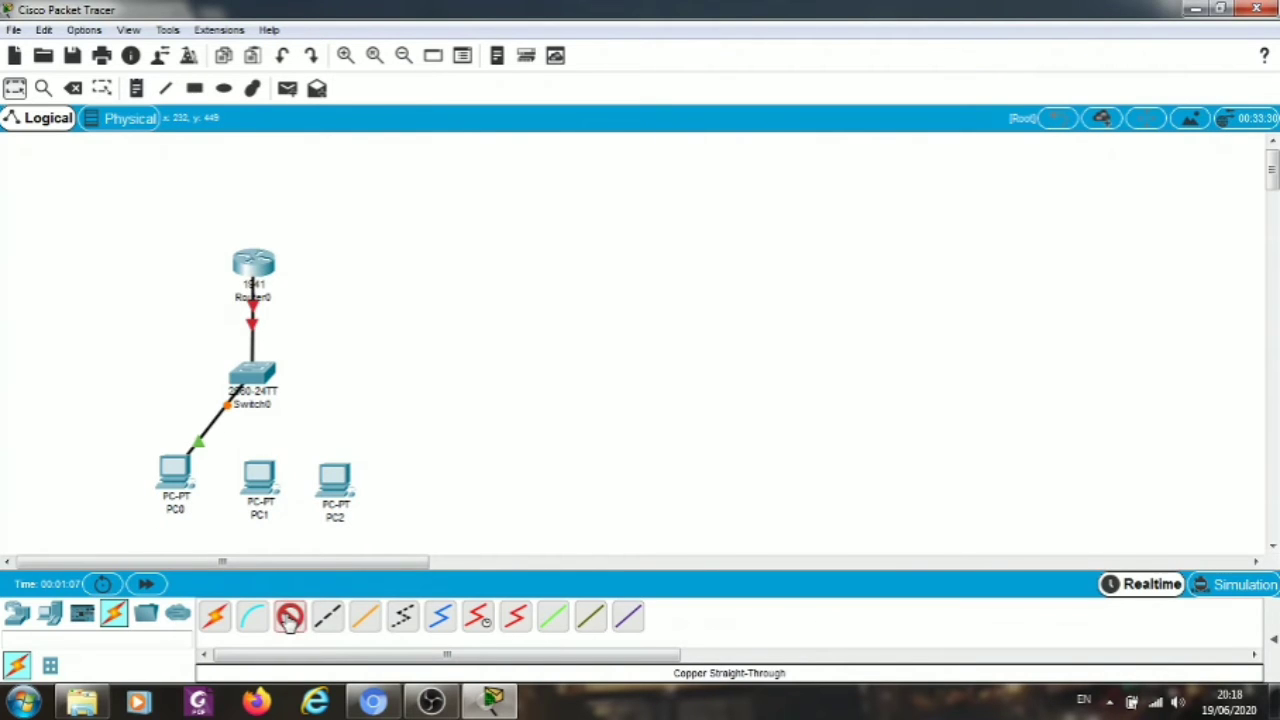
left_click(272, 400)
left_click(325, 42)
left_click(260, 477)
left_click(288, 546)
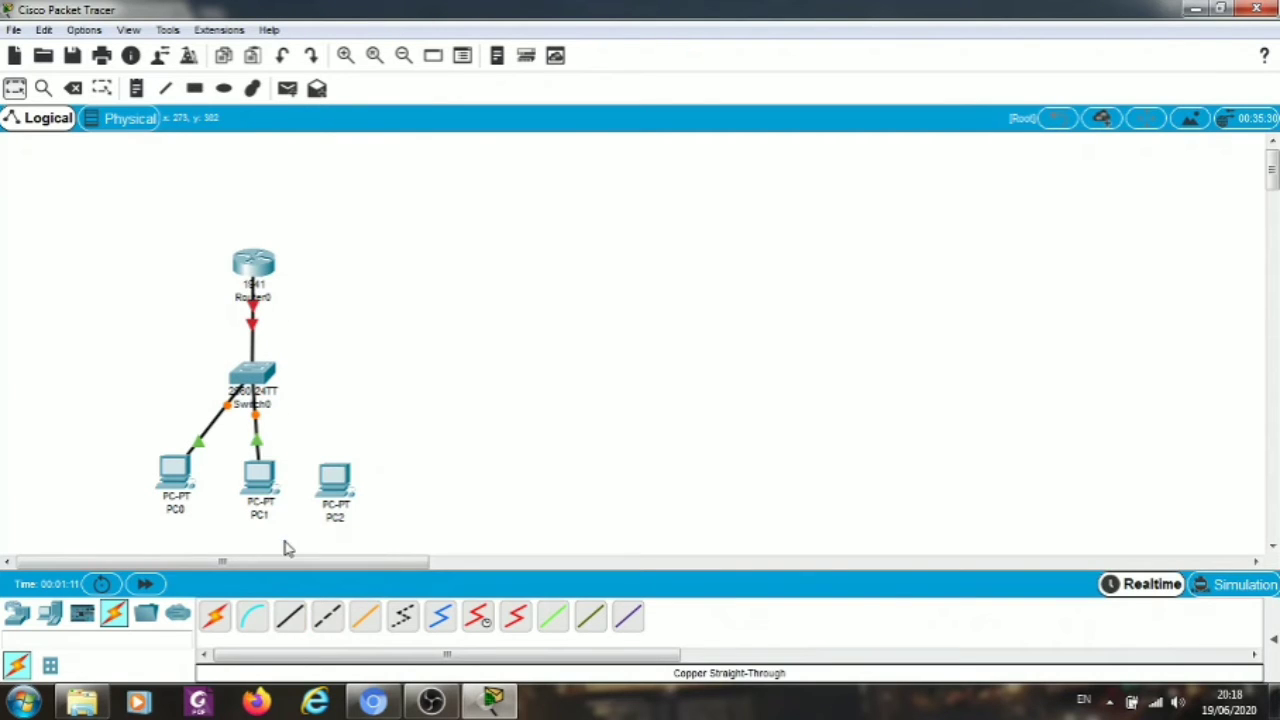
Connect the switch's FastEthernet0/4 to PC2's FastEthernet0 with a copper straight-through cable.
left_click(289, 617)
left_click(275, 383)
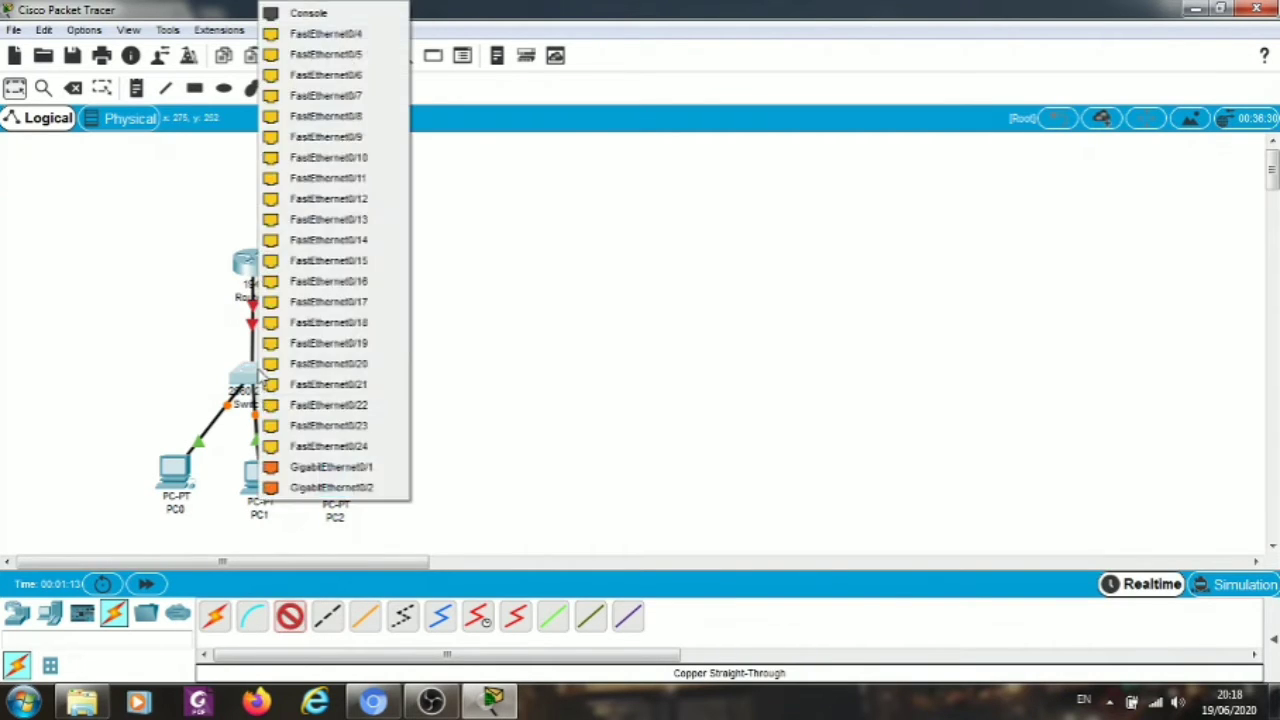
left_click(351, 31)
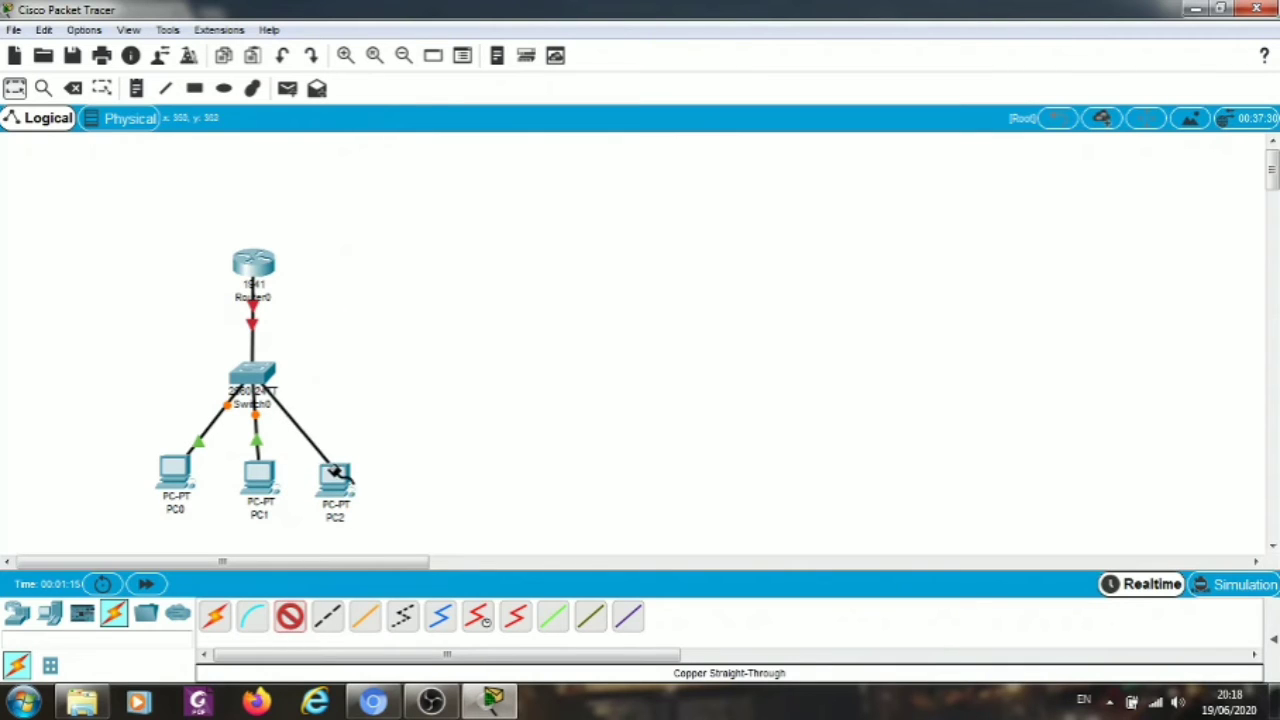
left_click(335, 476)
left_click(367, 549)
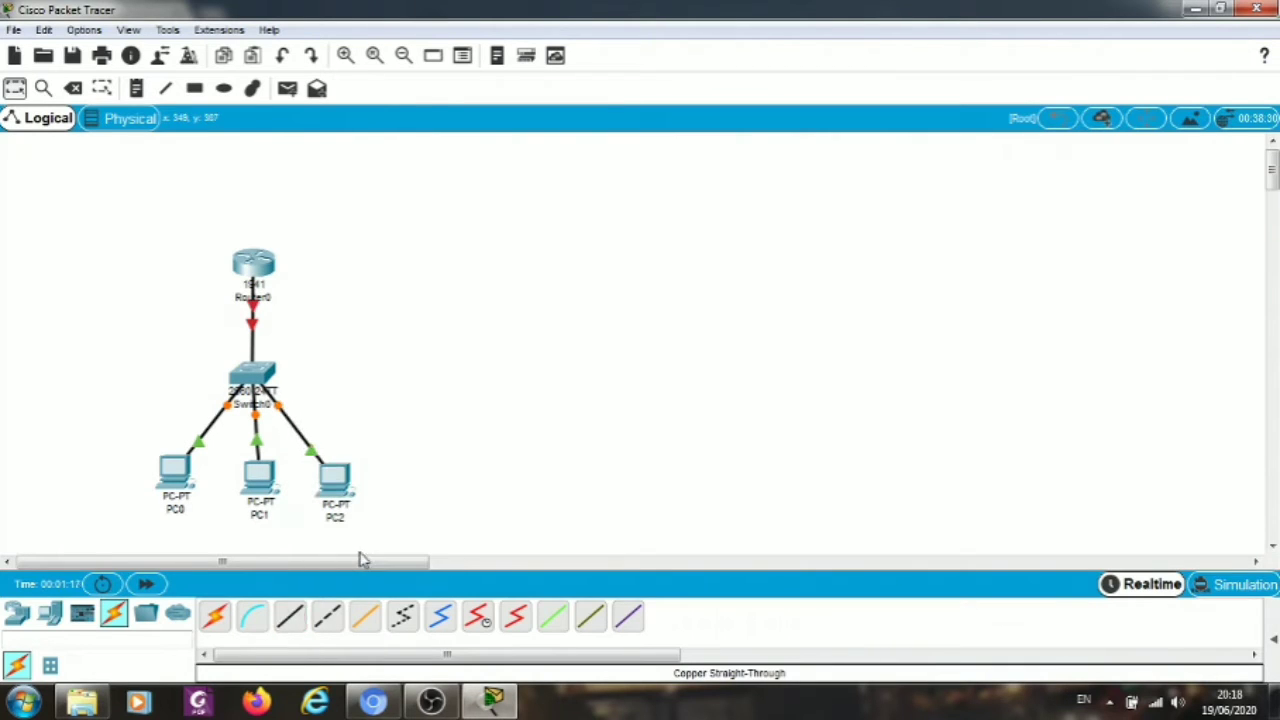
Tidy the topology by aligning the three PCs in a row and moving the router slightly higher above the switch.
left_click_drag(173, 493, 242, 492)
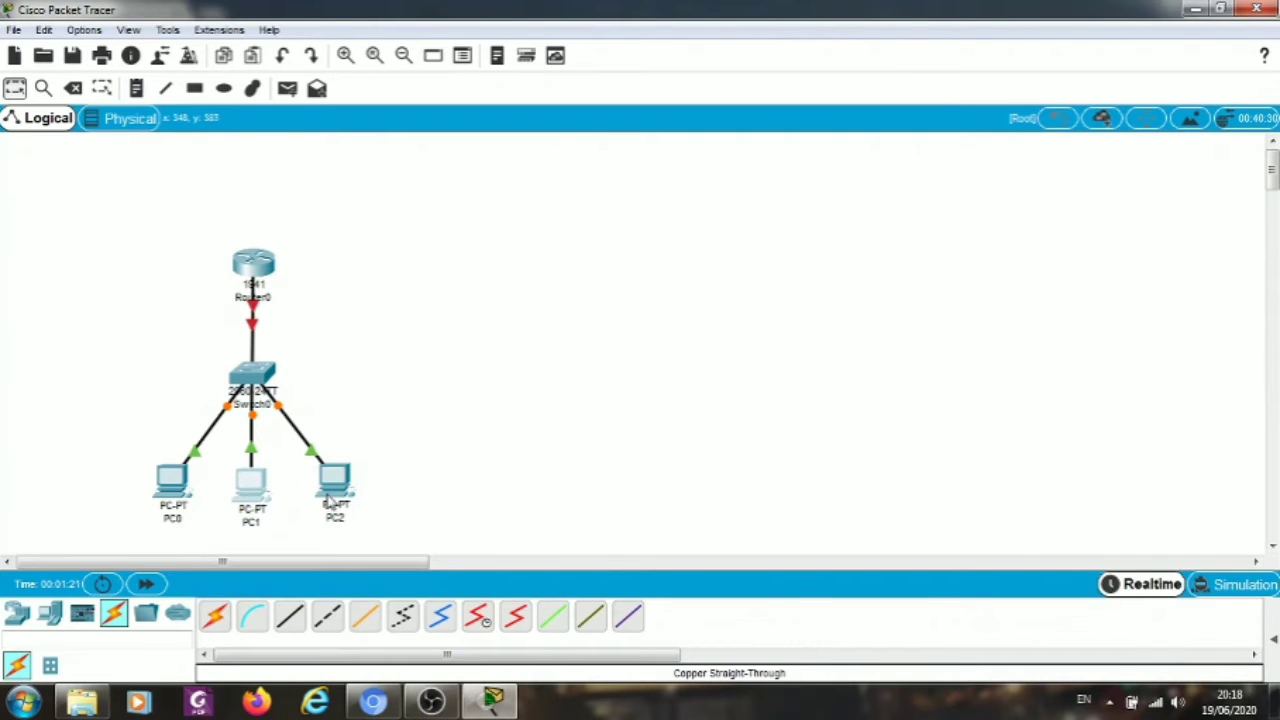
left_click_drag(333, 488, 327, 490)
left_click(465, 402)
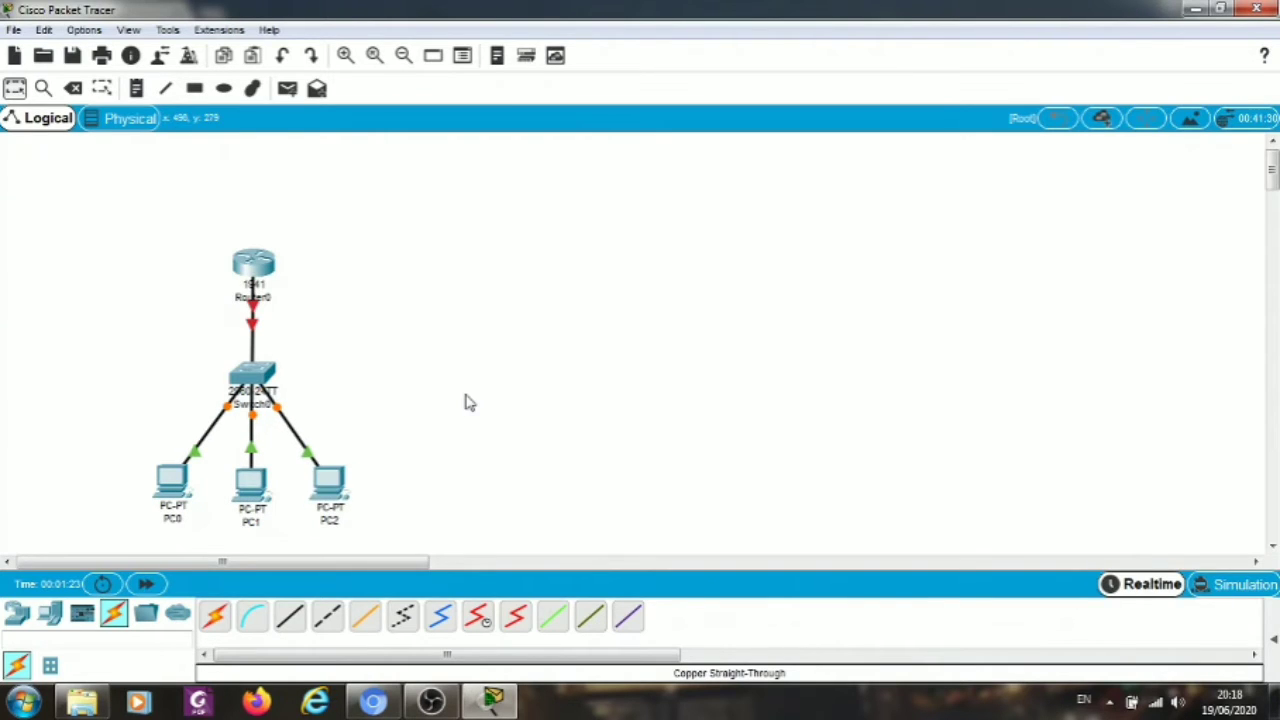
left_click_drag(254, 272, 254, 258)
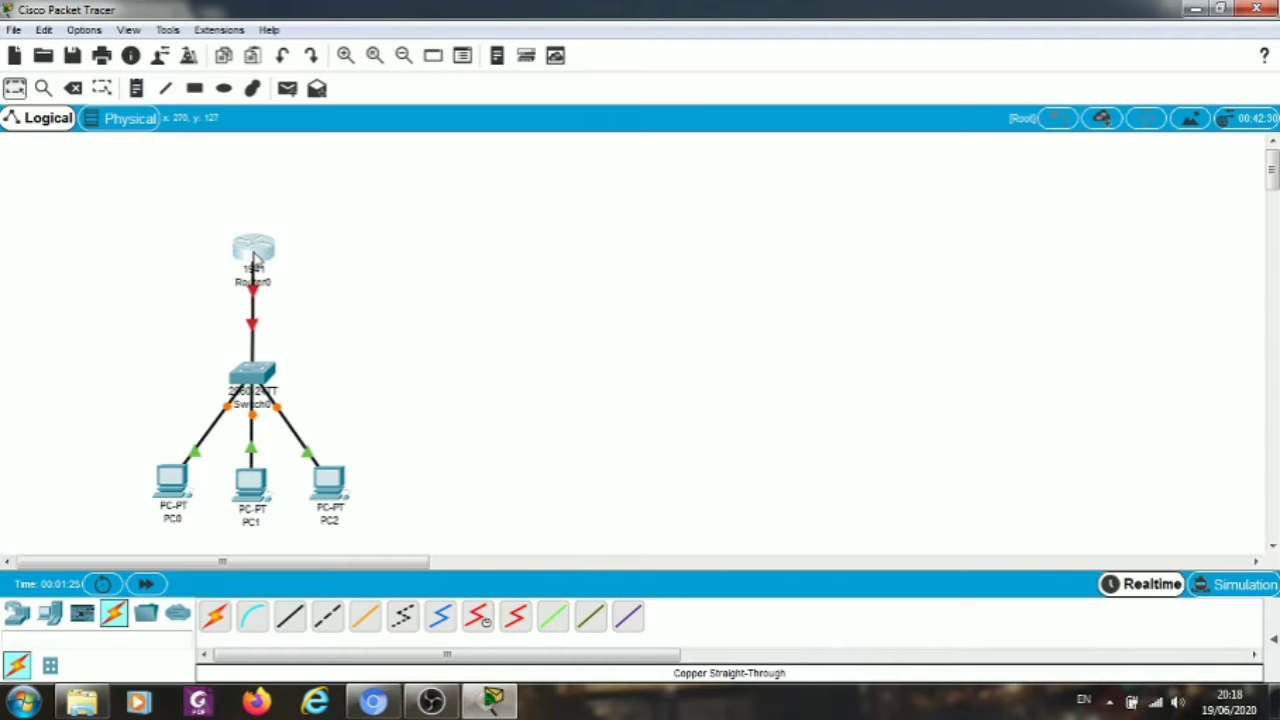
double_click(256, 379)
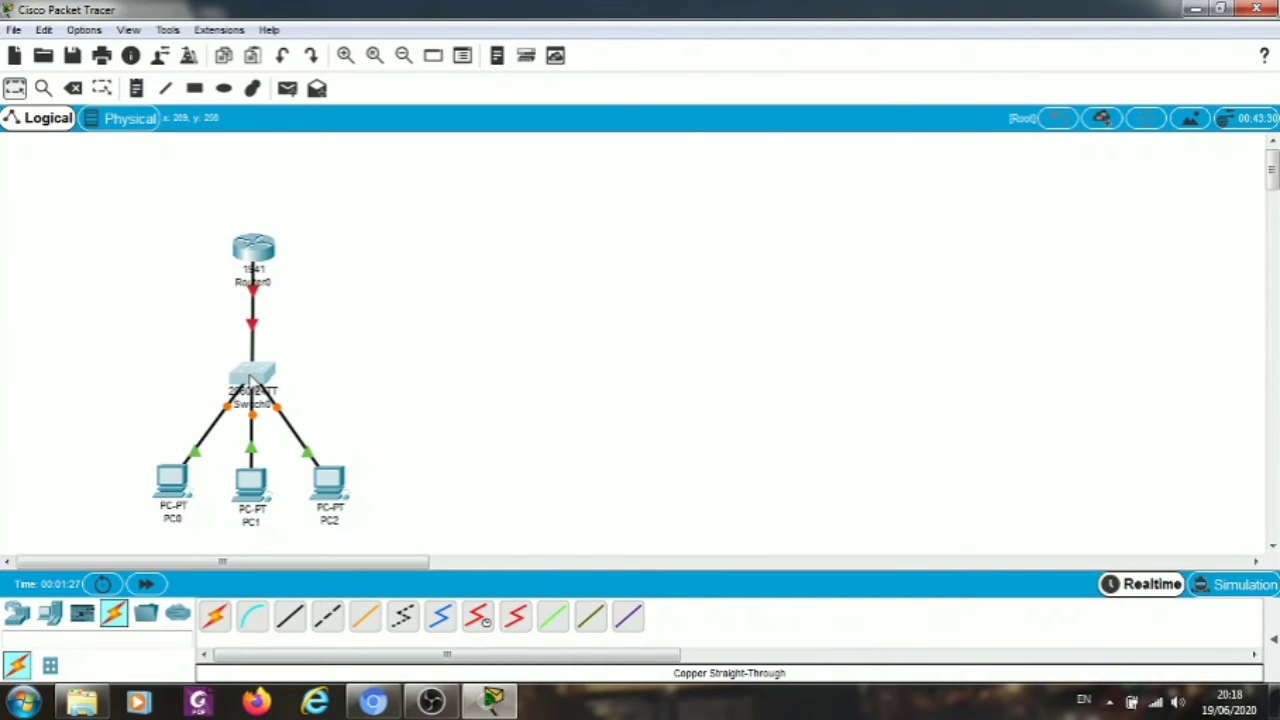
left_click(880, 83)
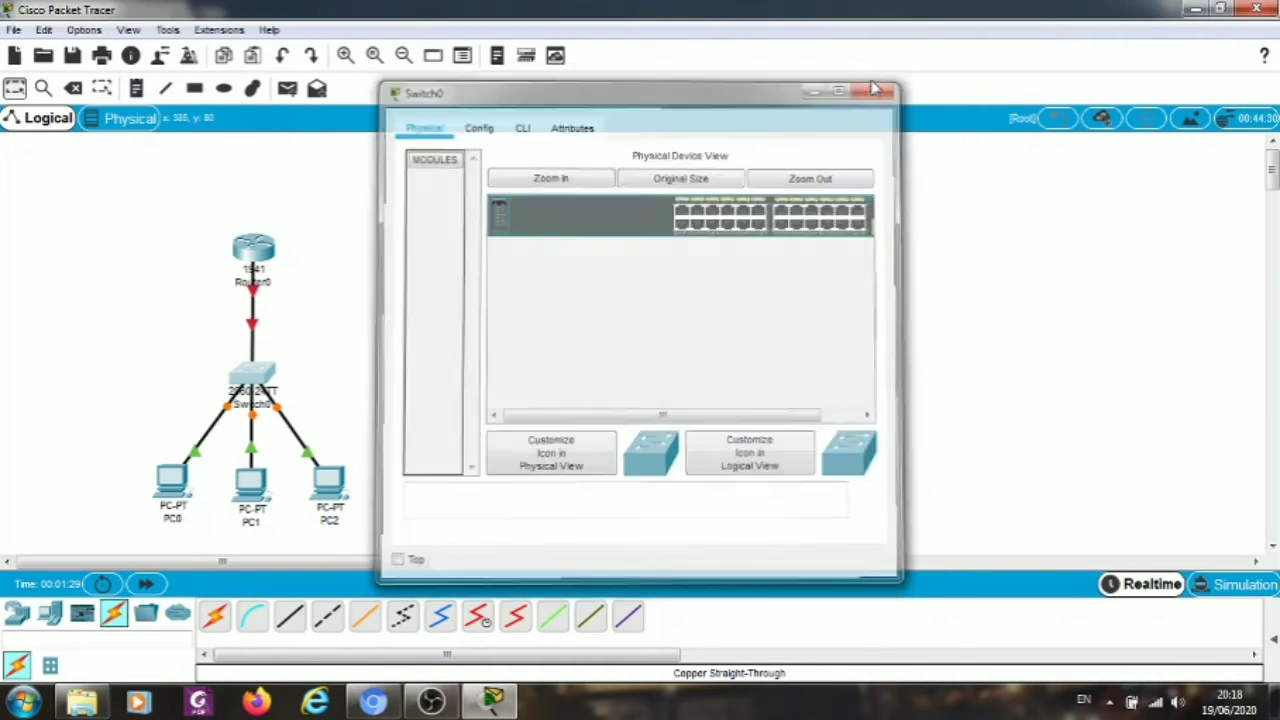
Assign IP address 192.168.10.1 with mask 255.255.255.0 to Router0's GigabitEthernet0/0 interface using the command line.
double_click(263, 262)
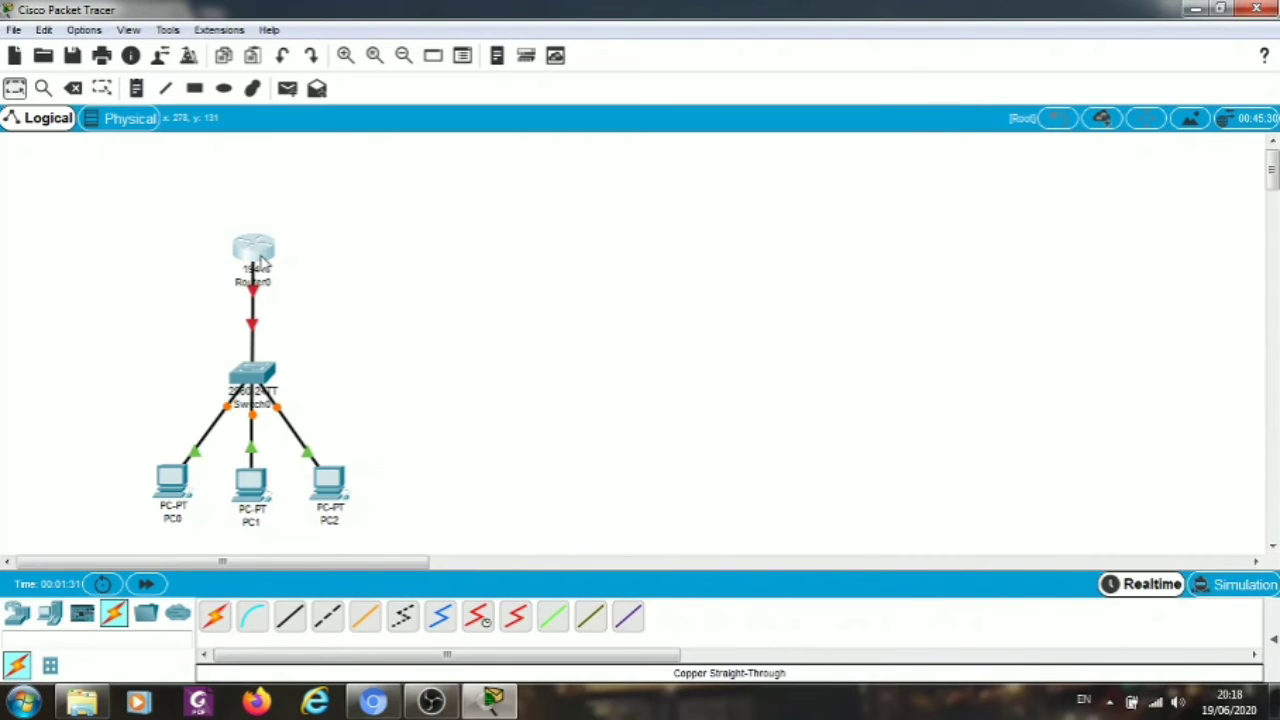
left_click(489, 137)
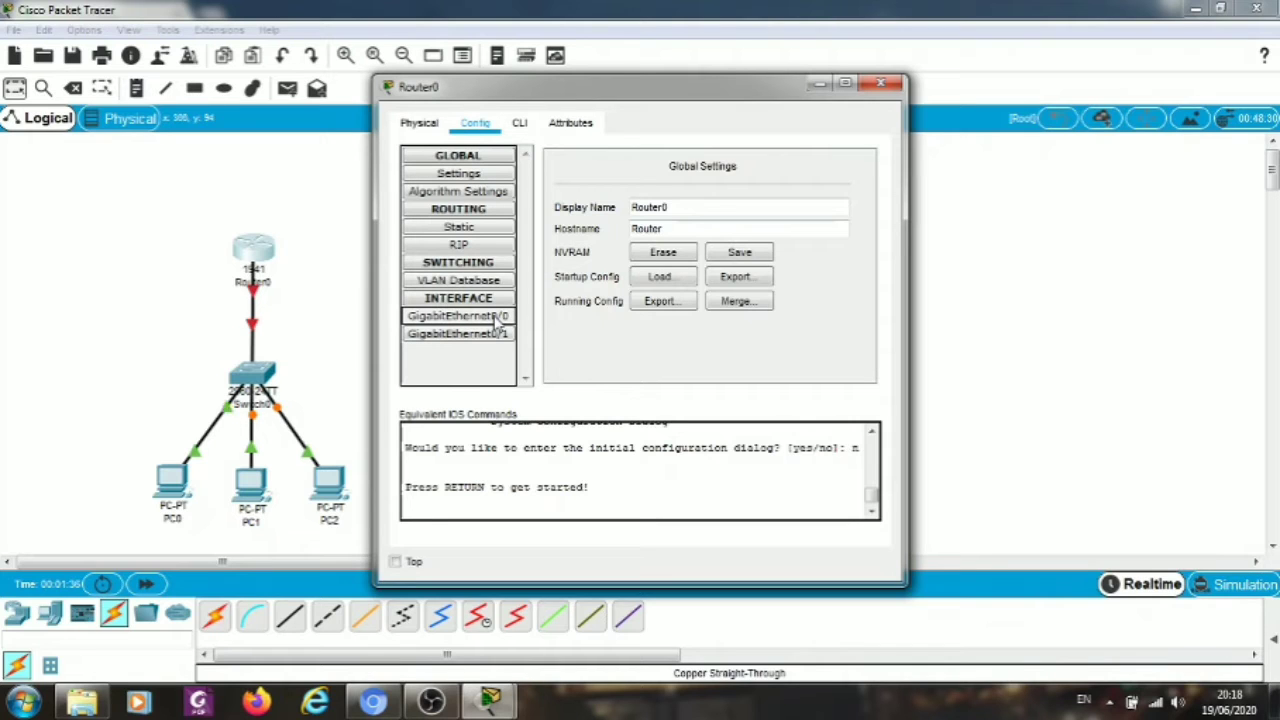
left_click(495, 318)
left_click(520, 123)
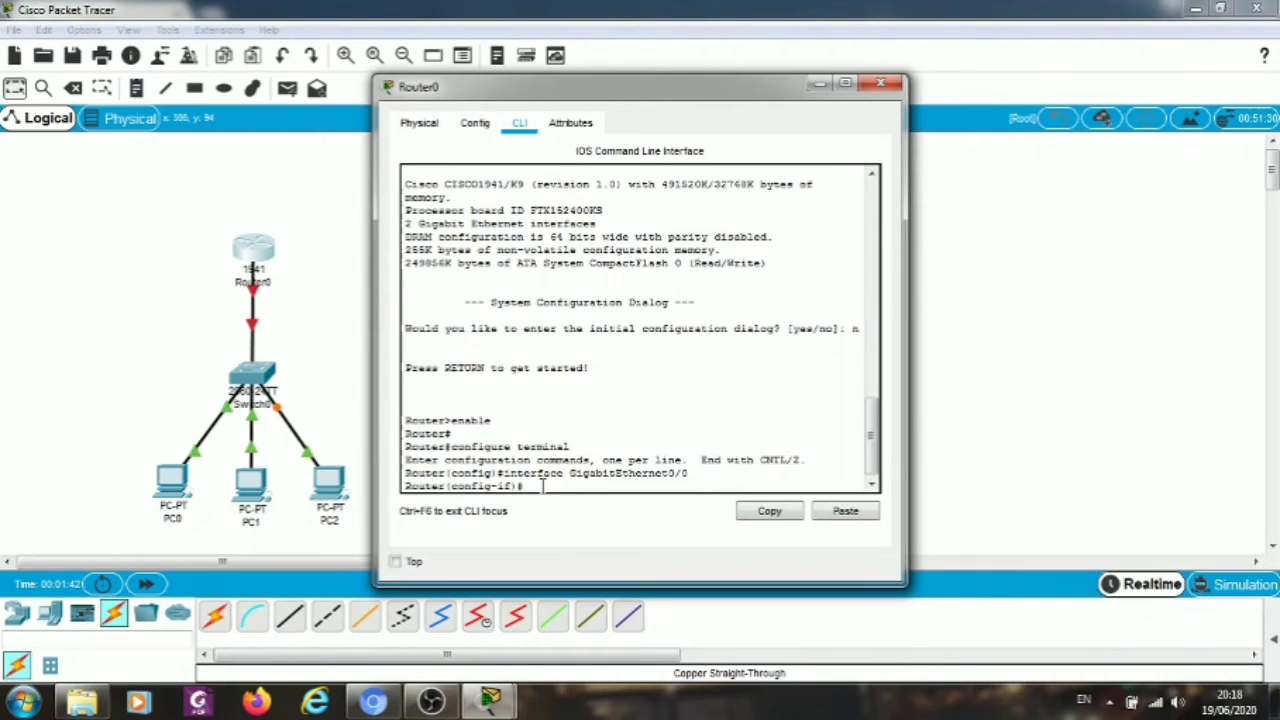
type("ip address 192.168")
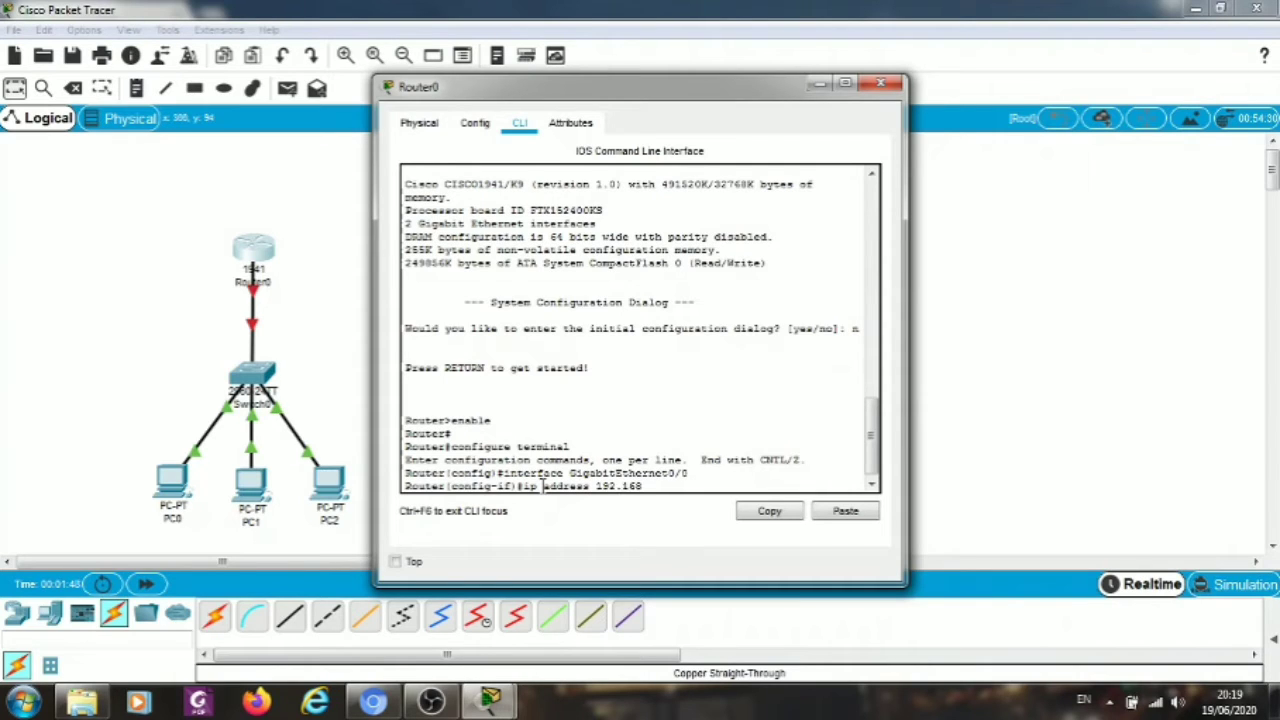
type(".10.1 255.255.255.0")
key("Return")
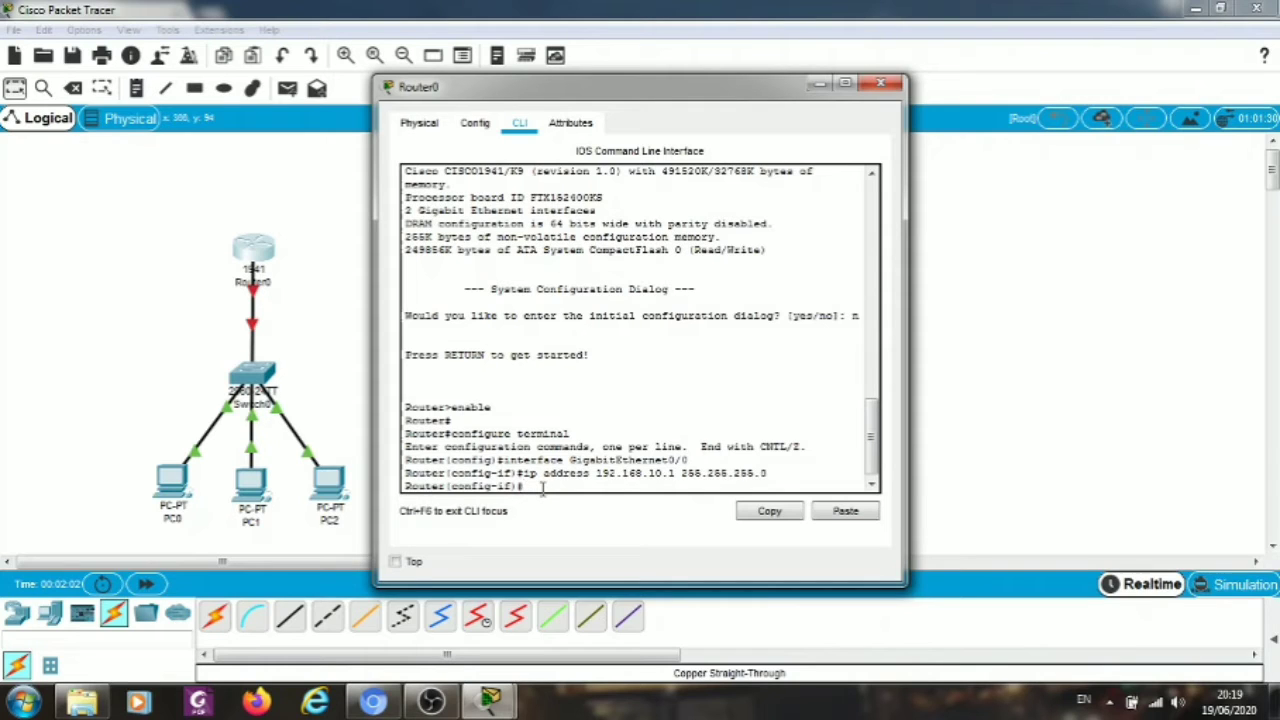
Enable the router's GigabitEthernet0/0 interface with the no shutdown command.
type("no shutdown")
key("Return")
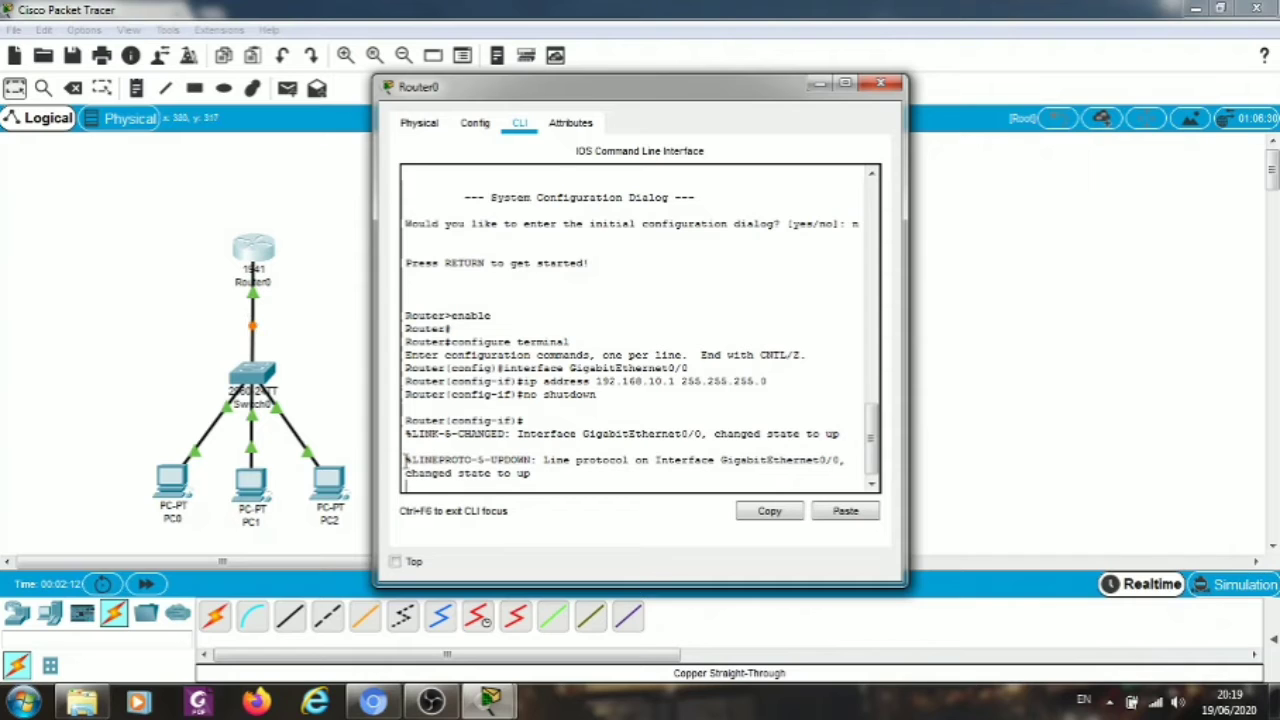
key("Return")
Leave interface configuration and exclude the range 192.168.10.1 to 192.168.10.50 from DHCP assignment on Router0.
type("exit")
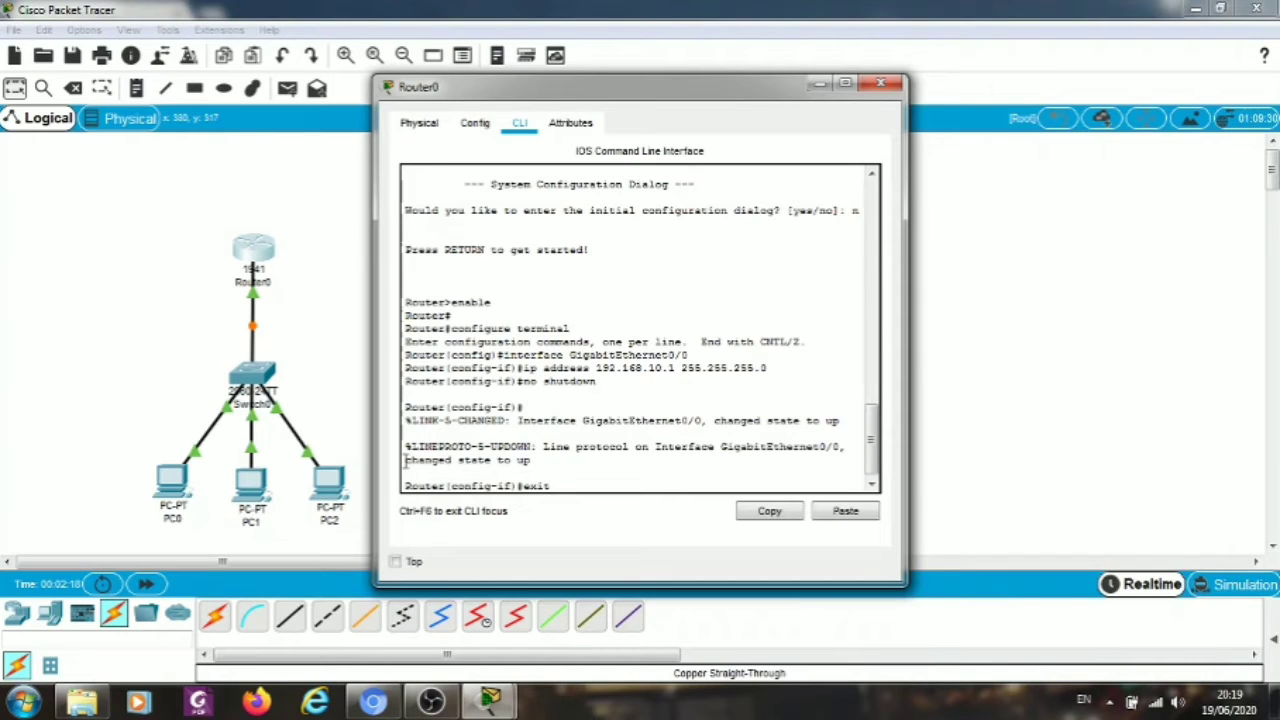
key("Return")
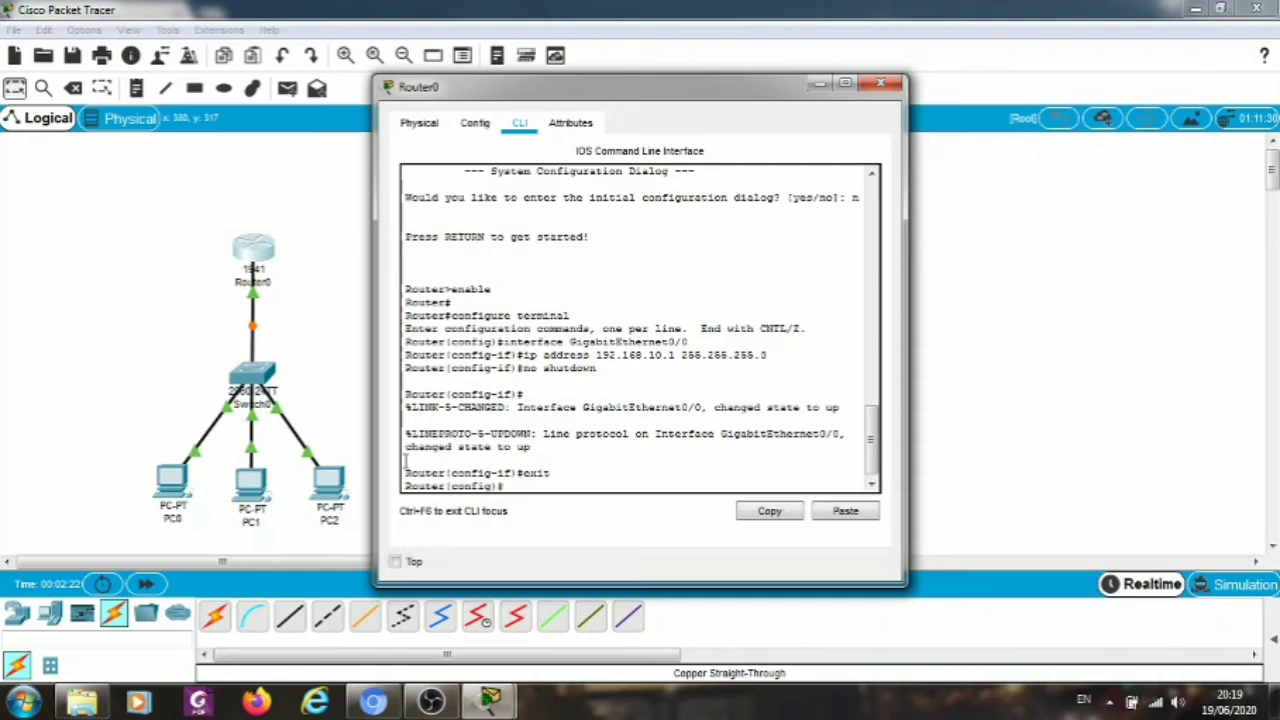
type("ip")
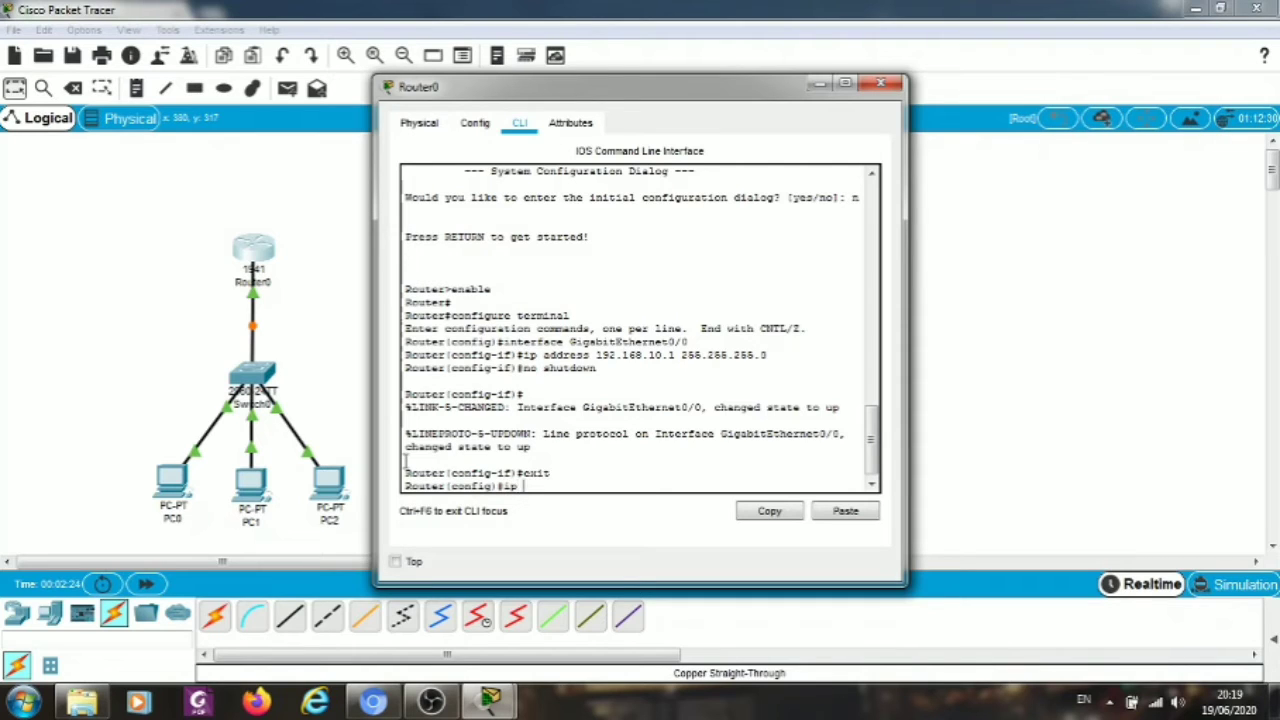
type(" dhcp excludeda")
key("BackSpace")
type("-address")
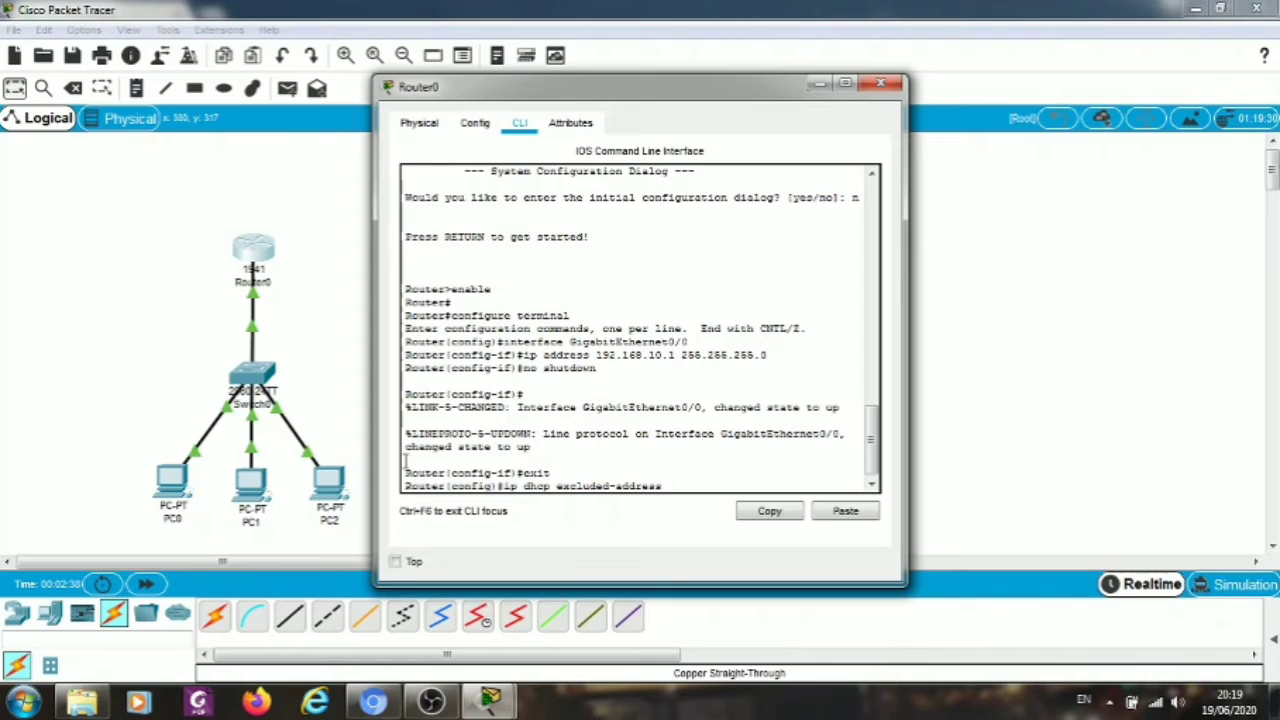
type(" 192.168.10.1 192.168.10.")
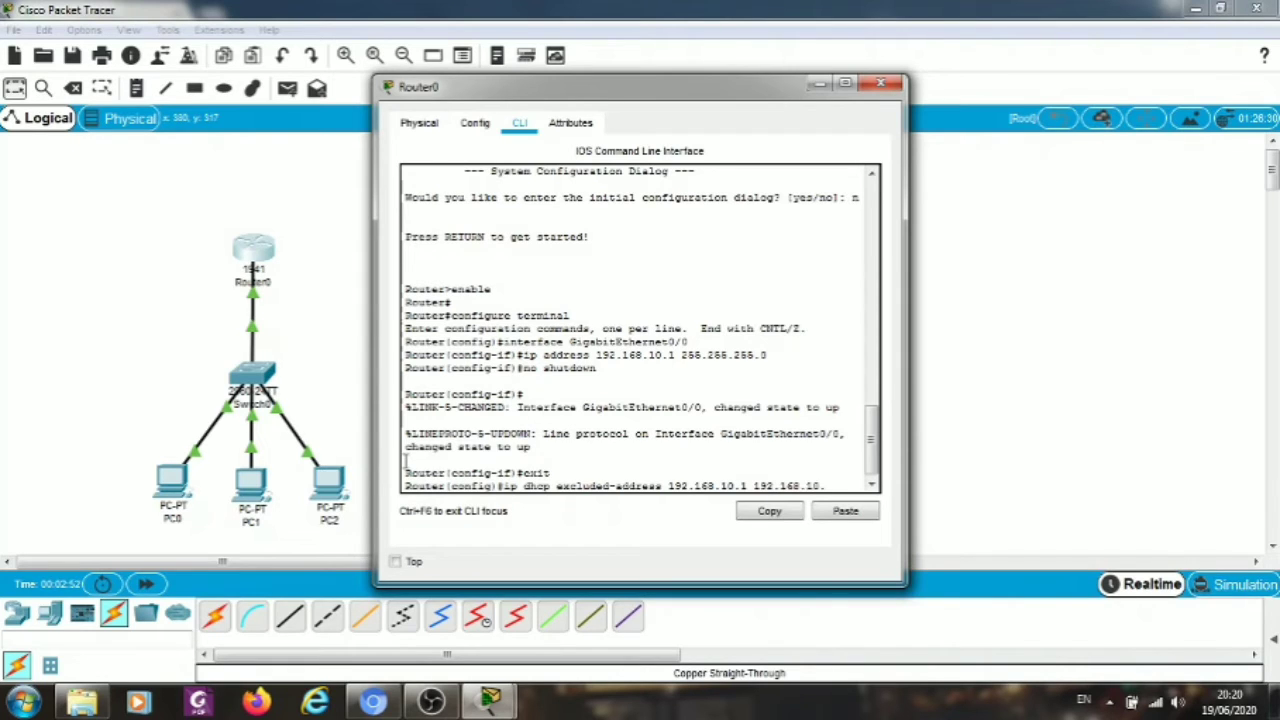
type("50")
key("Return")
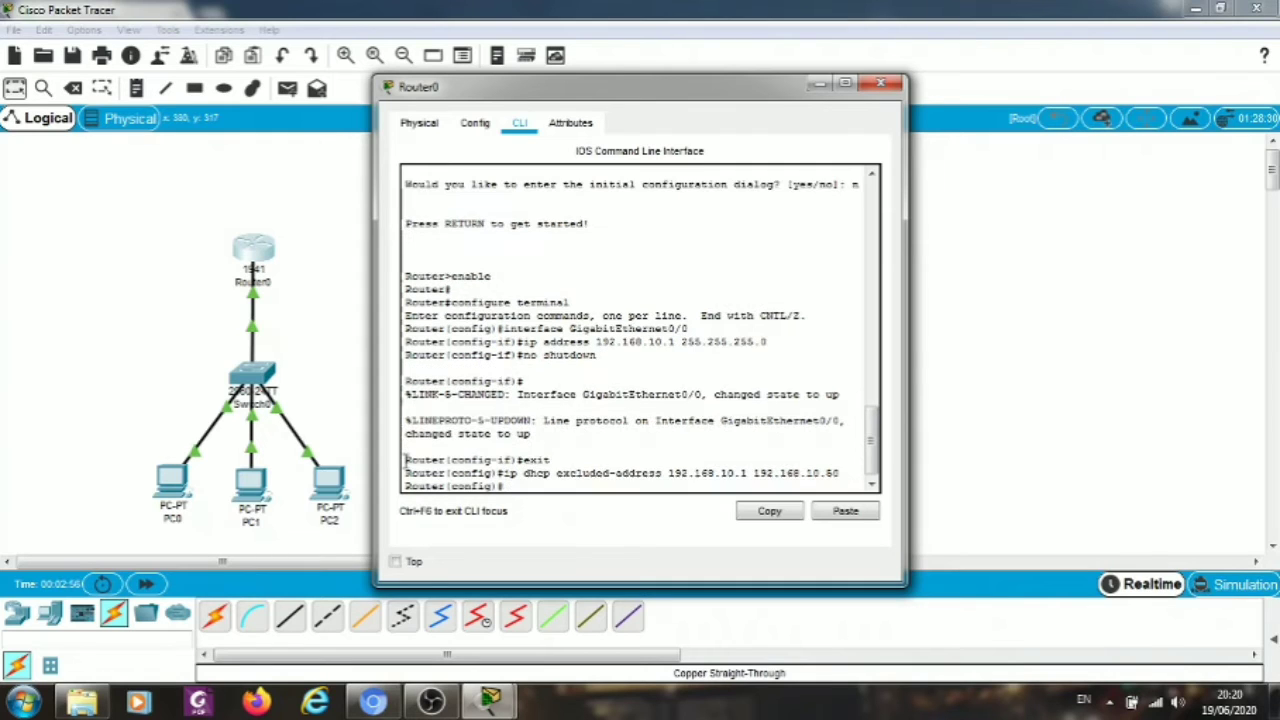
Exclude a second DHCP range on Router0, from 192.168.10.100 to 192.168.10.254.
key("Up")
key("Left")
key("Left")
key("Left")
key("Left")
key("Left")
key("Left")
key("Left")
key("Left")
key("Left")
key("Left")
key("Left")
key("Left")
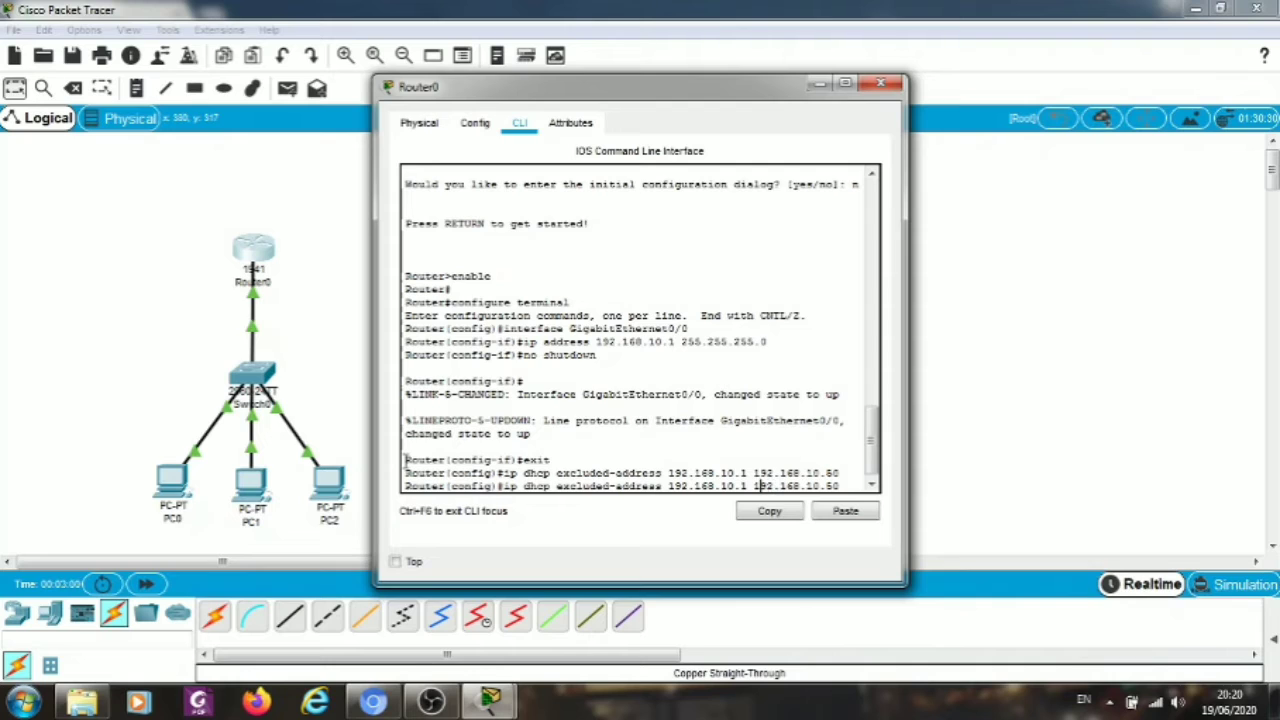
key("Left")
type("00")
key("Right")
key("Right")
key("Right")
key("Right")
key("Right")
key("Right")
key("Right")
key("Right")
key("Right")
key("Right")
key("Right")
key("Right")
key("Right")
key("Right")
key("BackSpace")
key("BackSpace")
type("254")
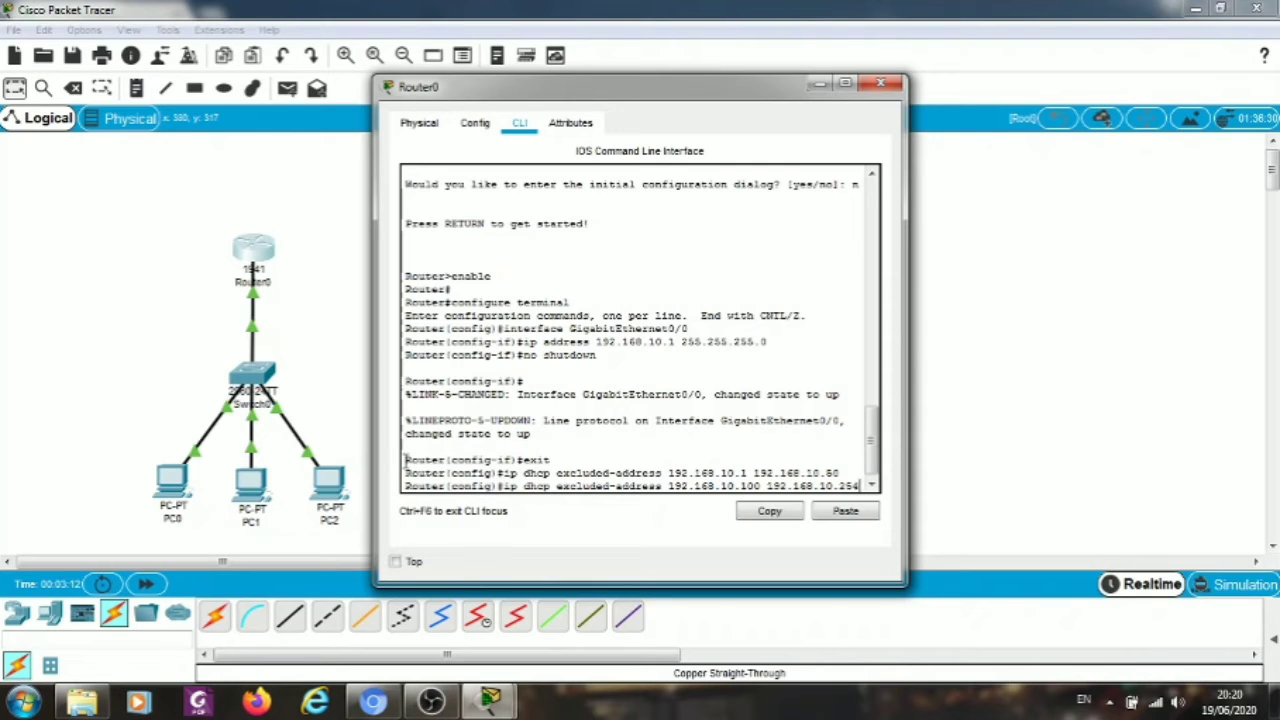
key("Return")
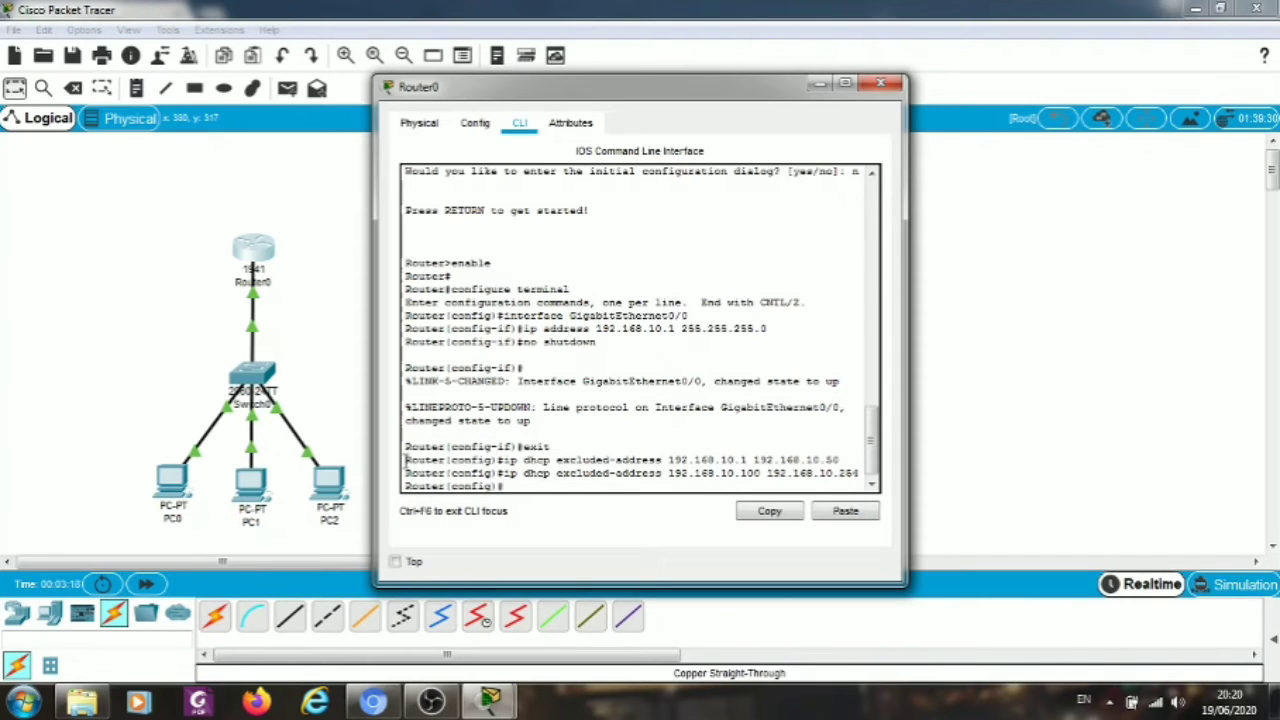
Create a DHCP pool named JARINGAN-KOMPUTER on Router0.
type("ip dhcp pool JARINGAN-KOM")
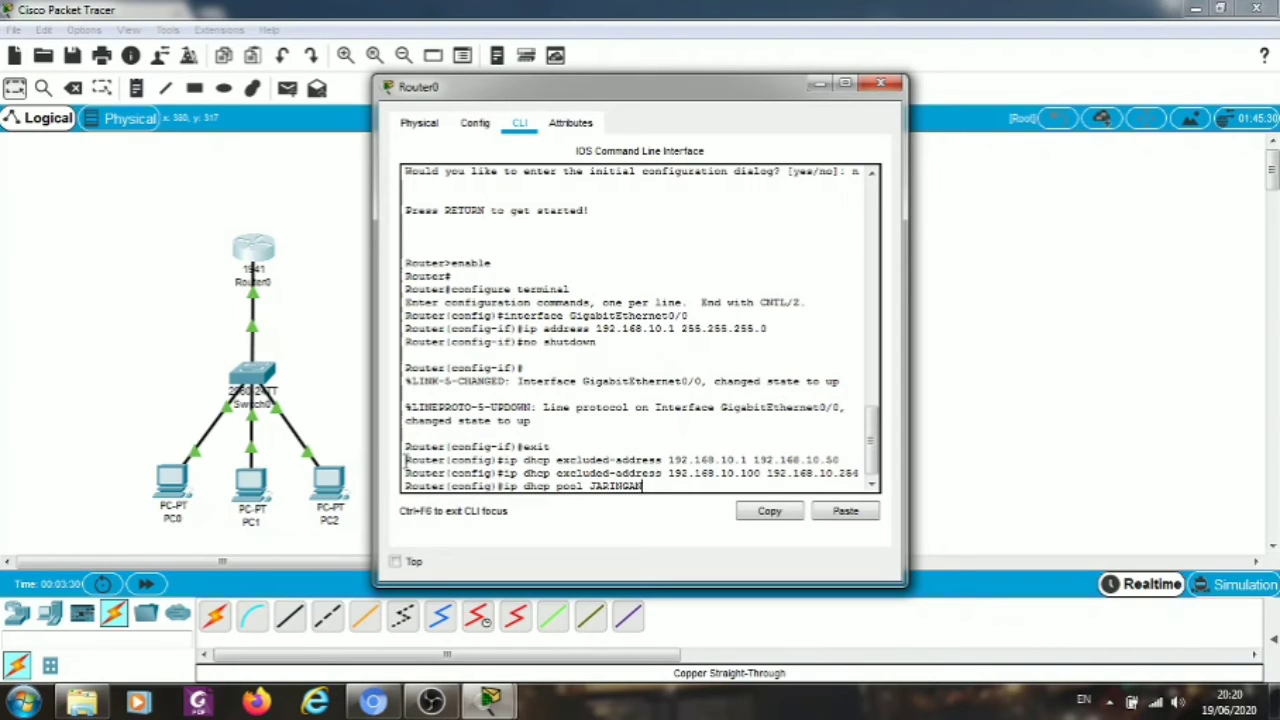
type("P")
type("UTE")
type("TER")
key("Return")
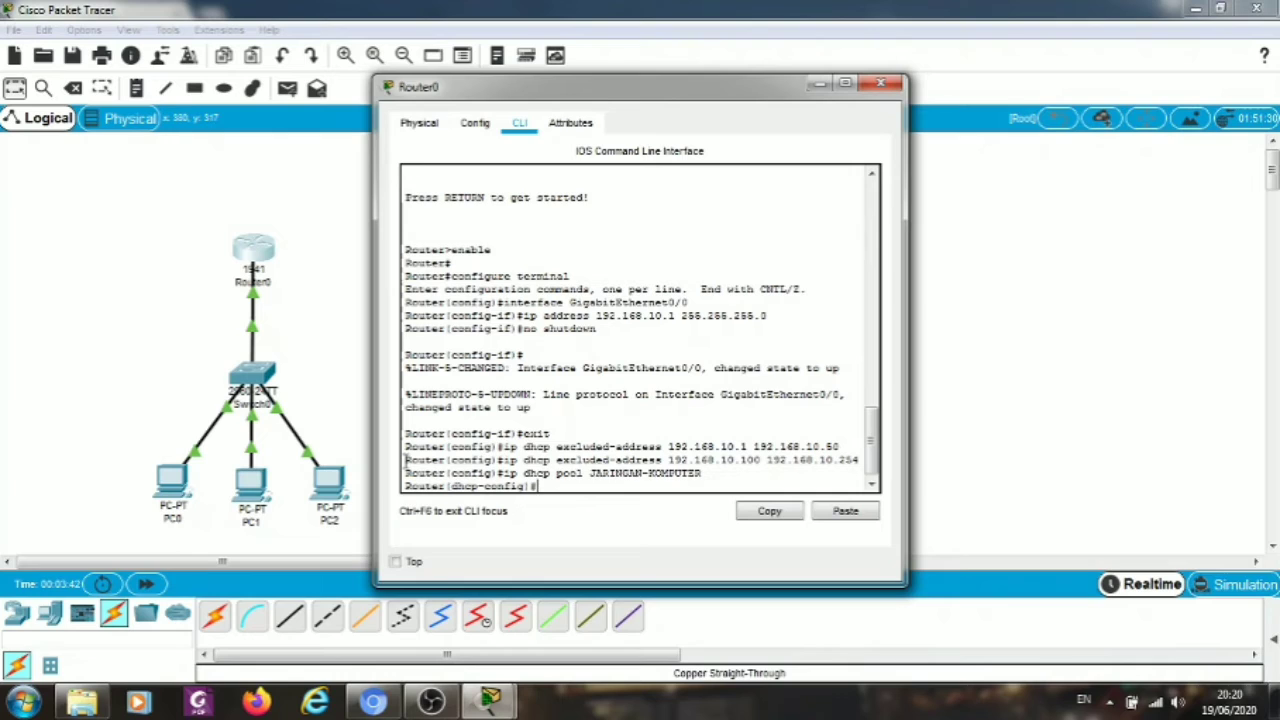
Set the DHCP pool's network to 192.168.10.0 with mask 255.255.255.0.
type("network")
key("Tab")
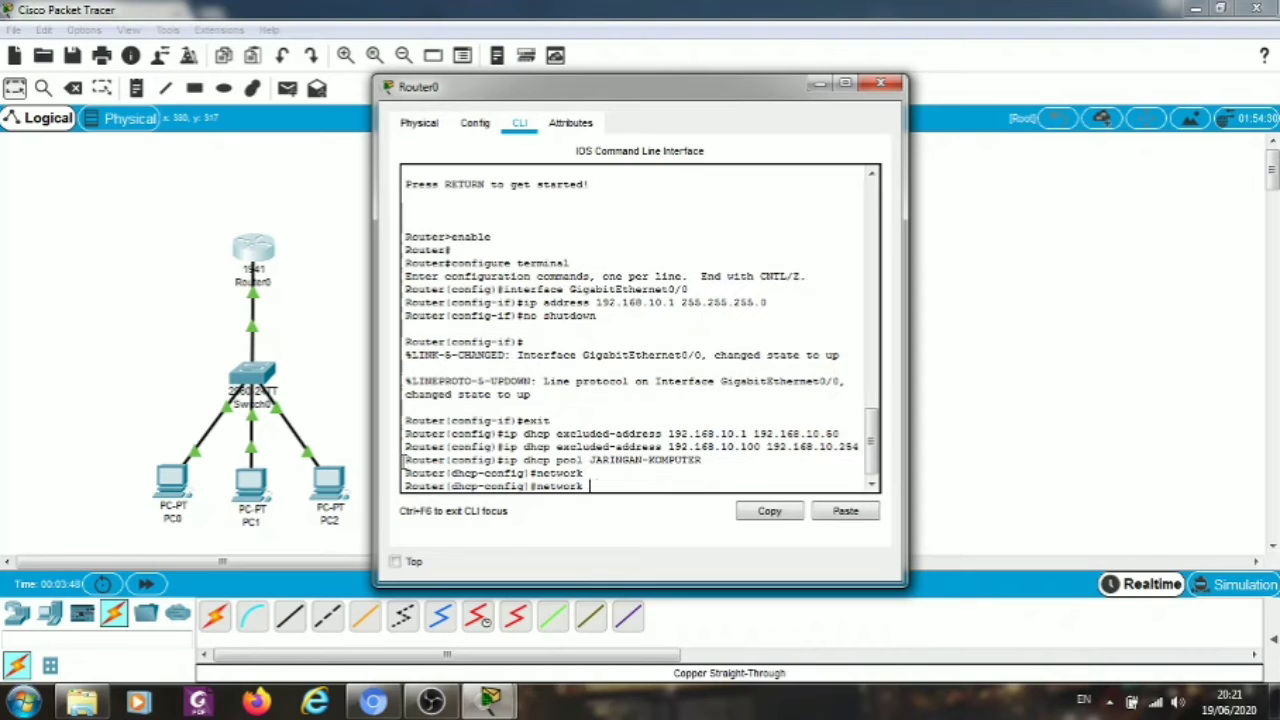
type("9")
type("192.16")
type("8")
type(".10.0")
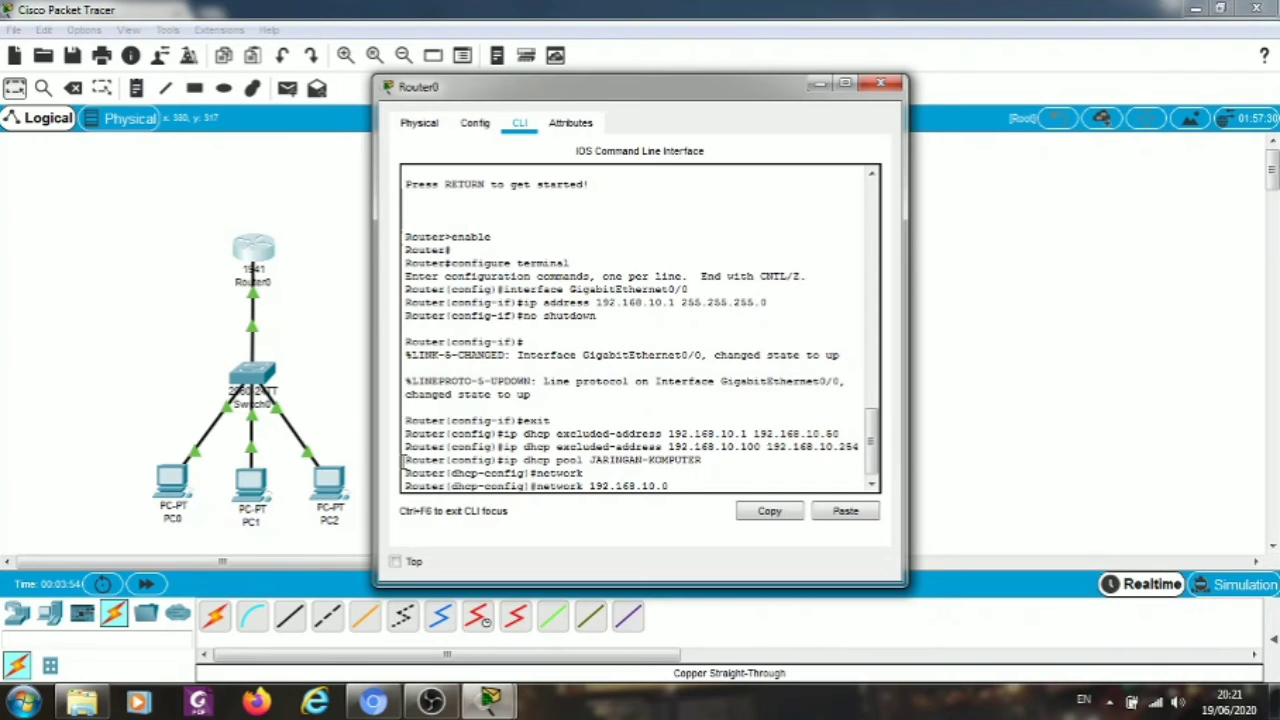
type(" 255.255.255.0")
key("Return")
Set the DHCP pool's default router to 192.168.10.1, then exit pool configuration and close Router0's window.
type("dhcp-config)#d")
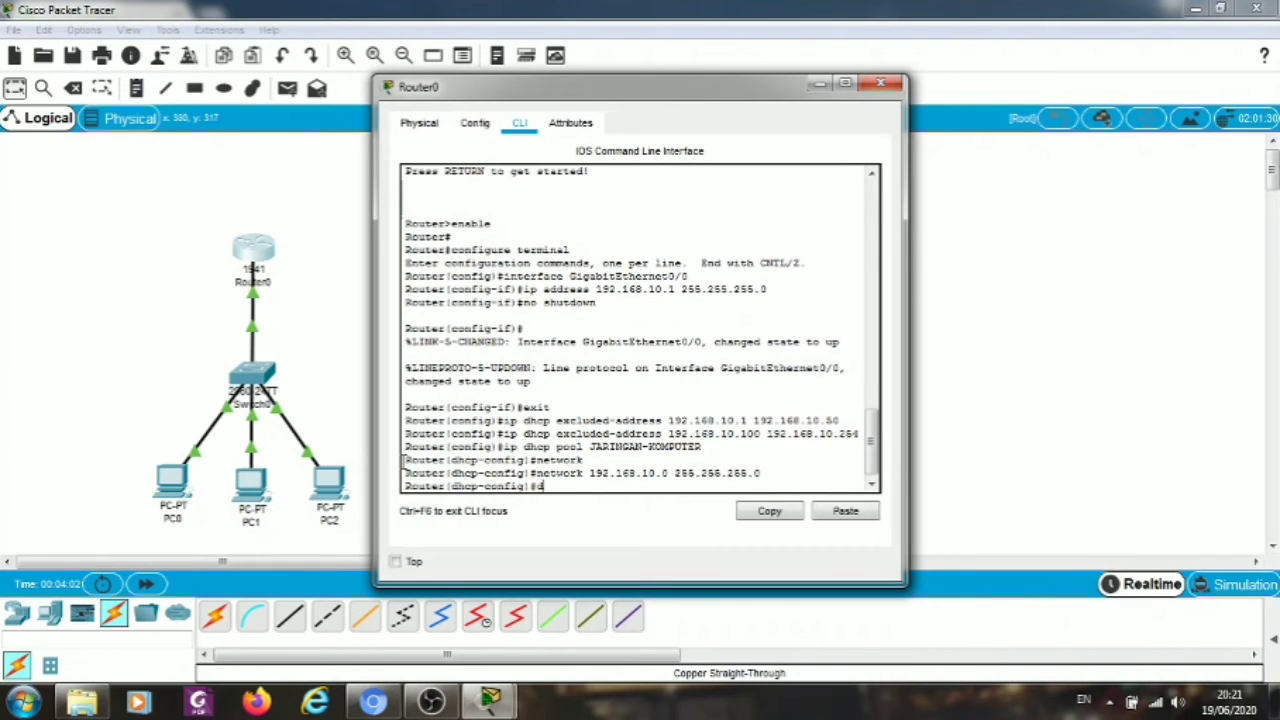
type("efault-router 192.1")
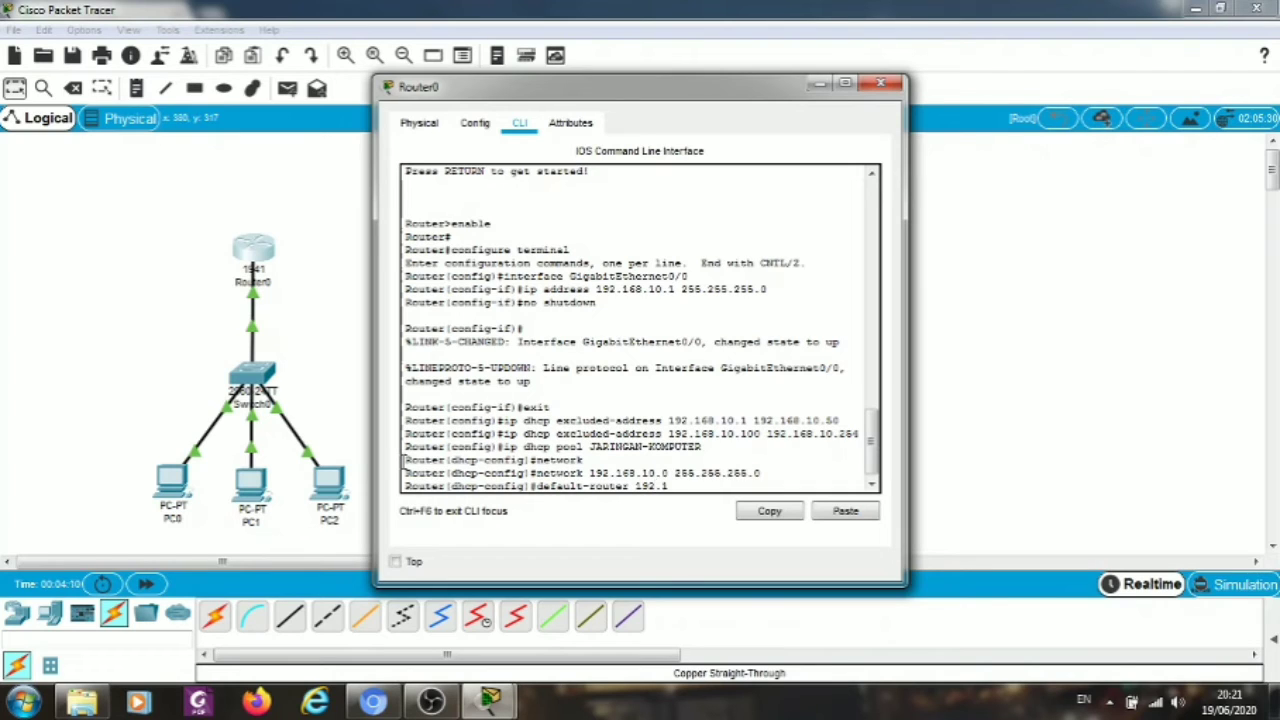
type("68.10.1")
key("Return")
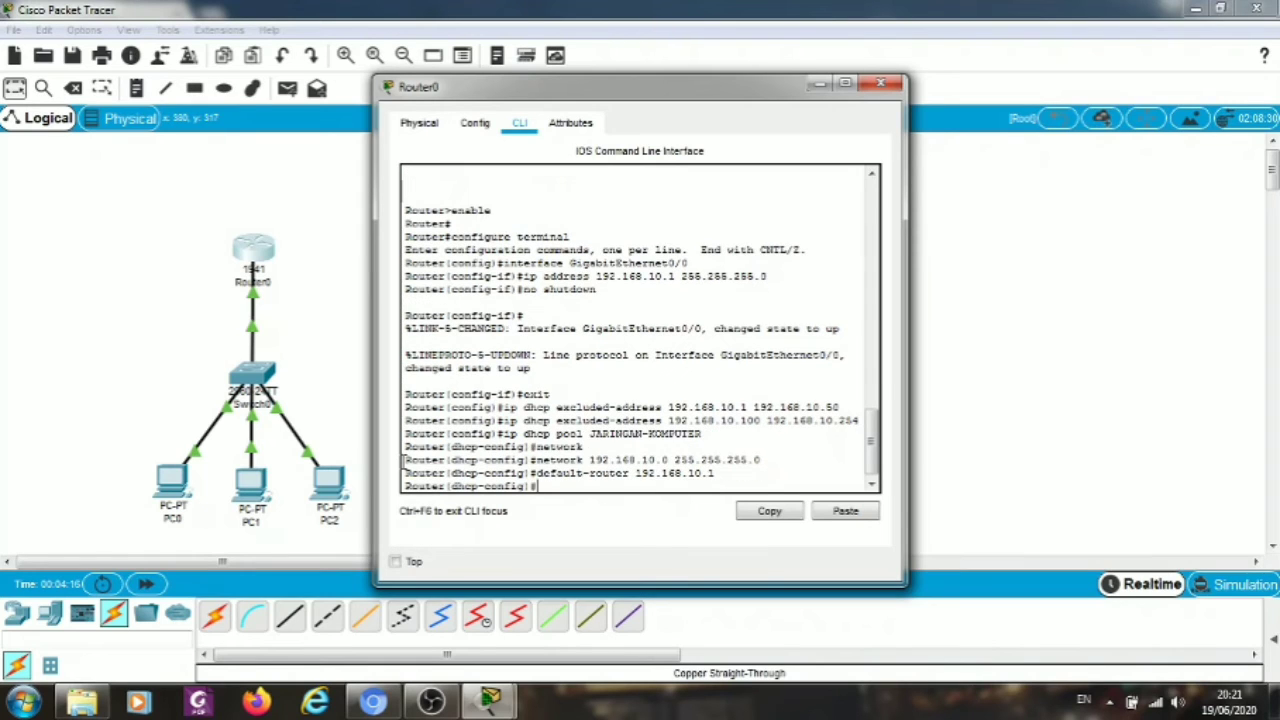
type("exit")
key("Return")
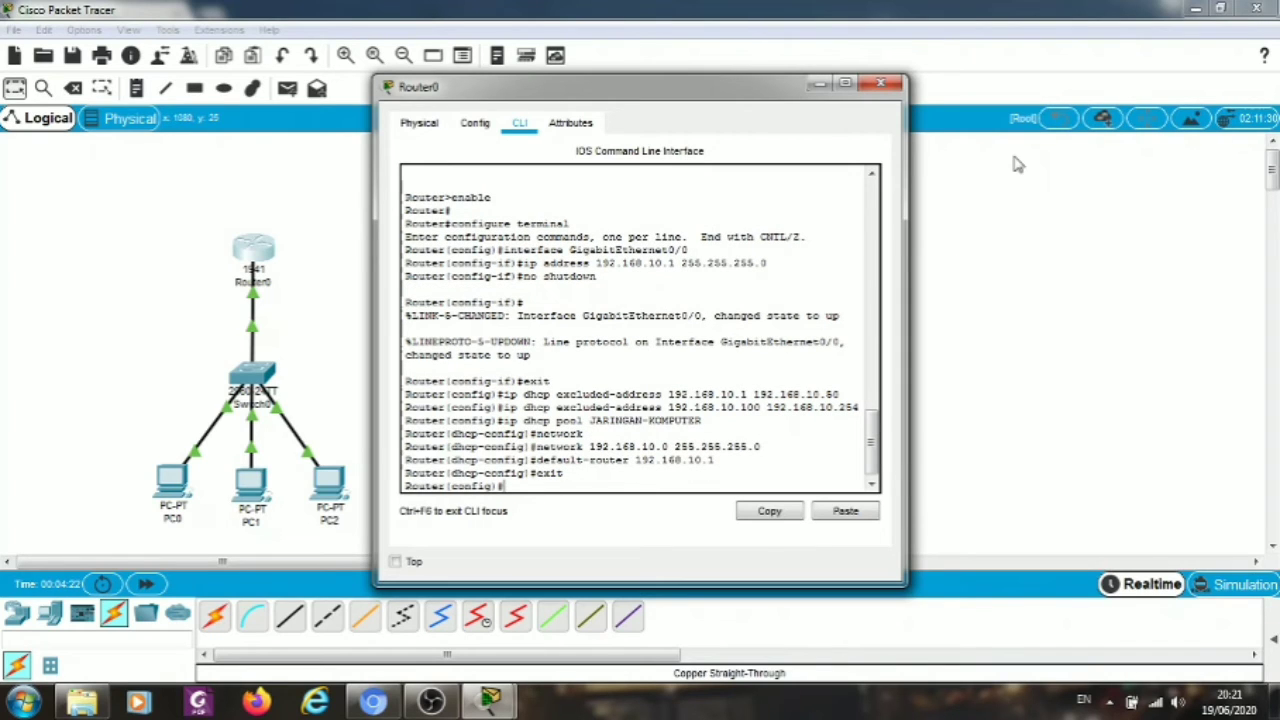
left_click(880, 84)
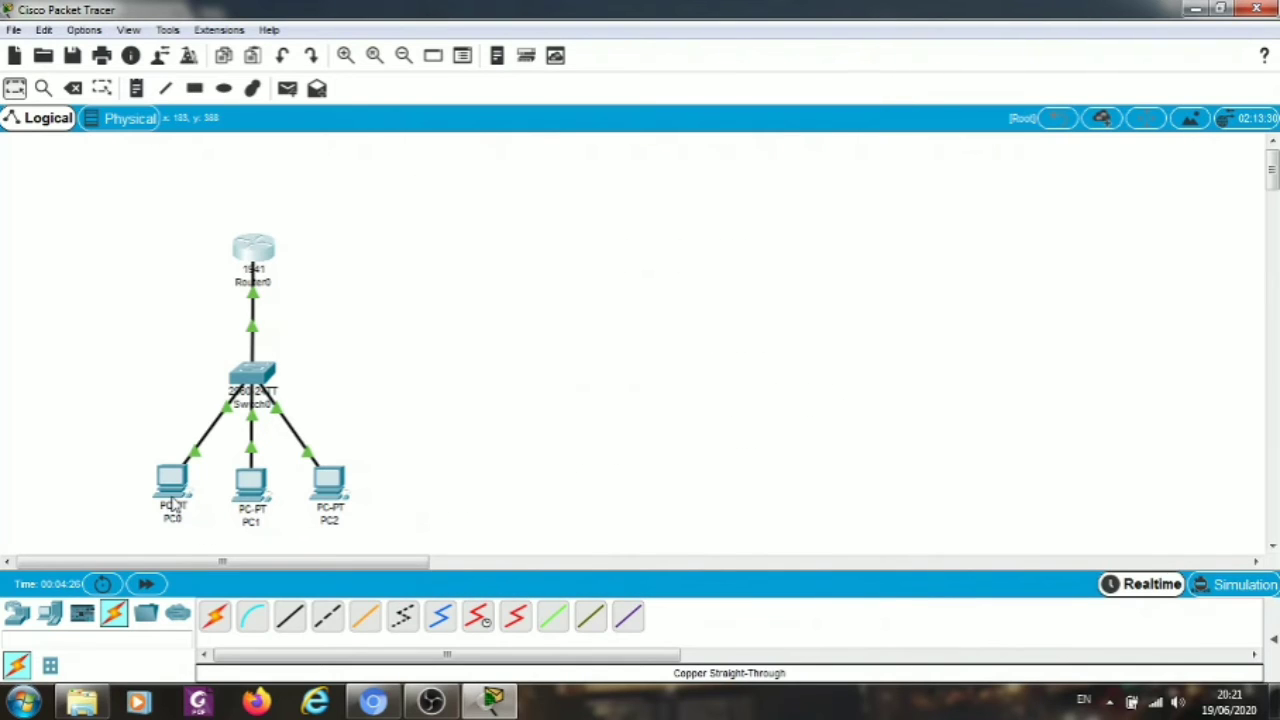
Switch PC0's FastEthernet0 IP configuration to DHCP and close its window.
mouse_move(172, 505)
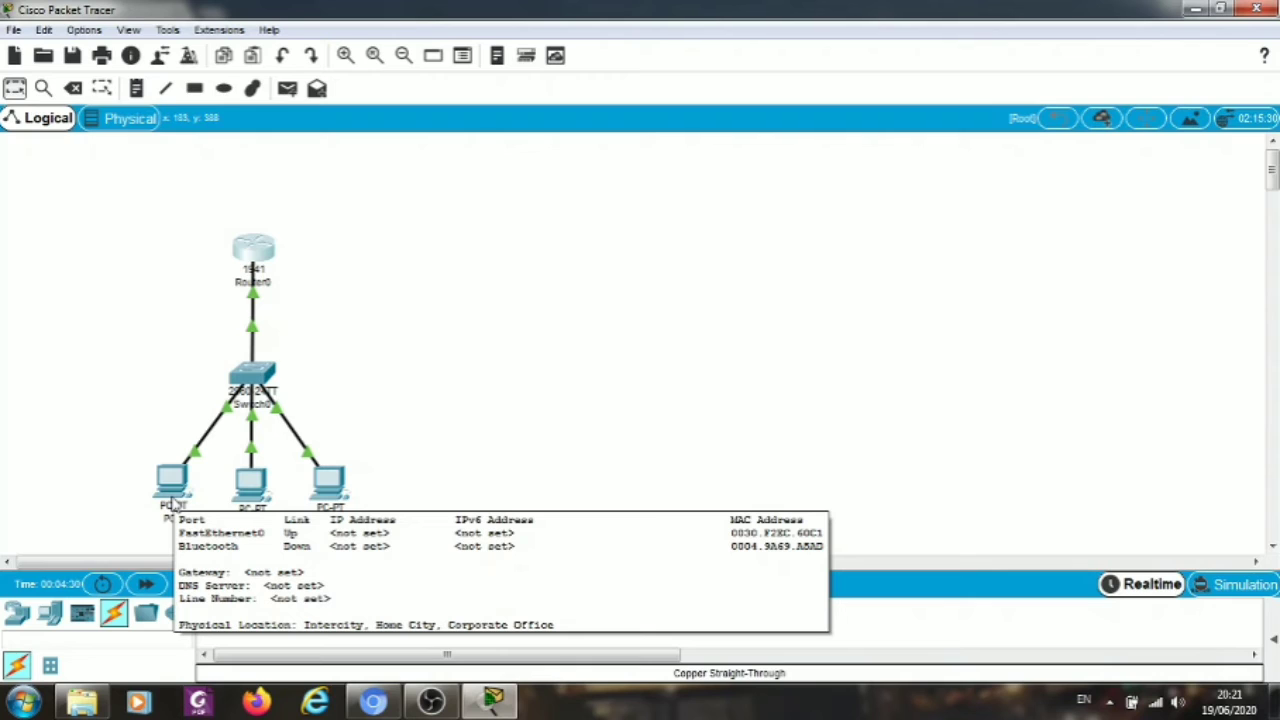
left_click(172, 505)
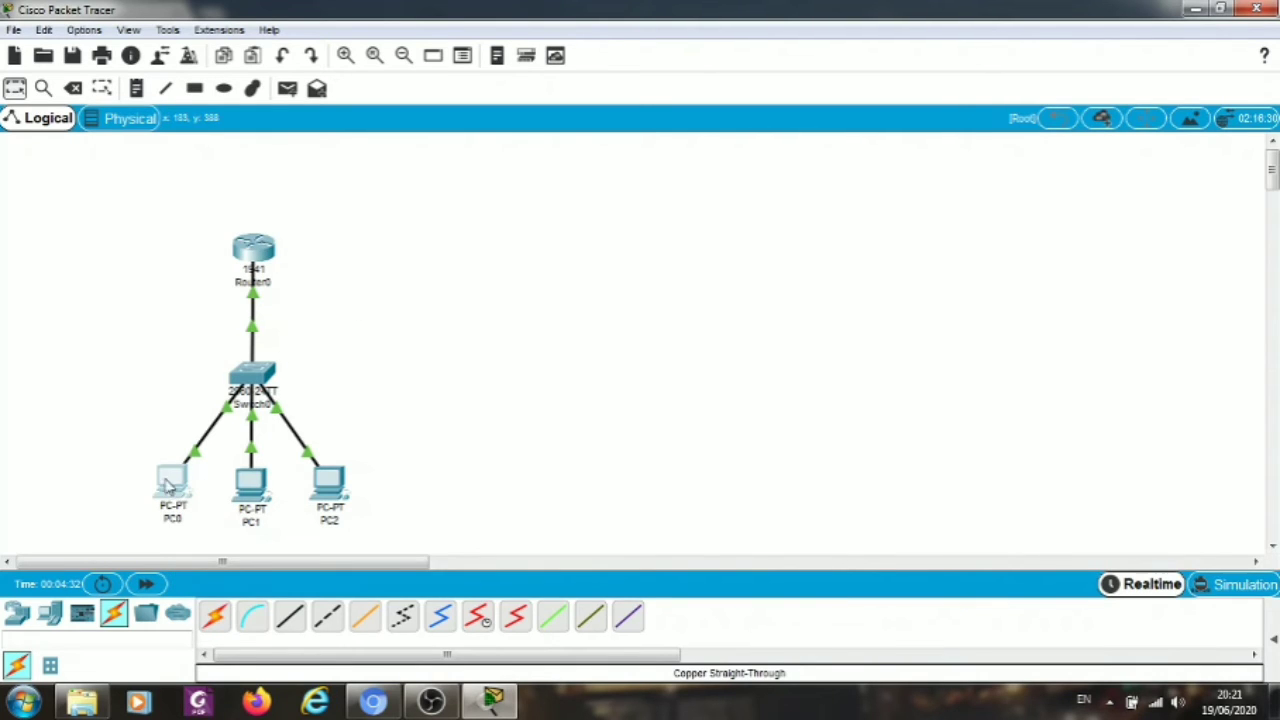
left_click(176, 485)
mouse_move(492, 700)
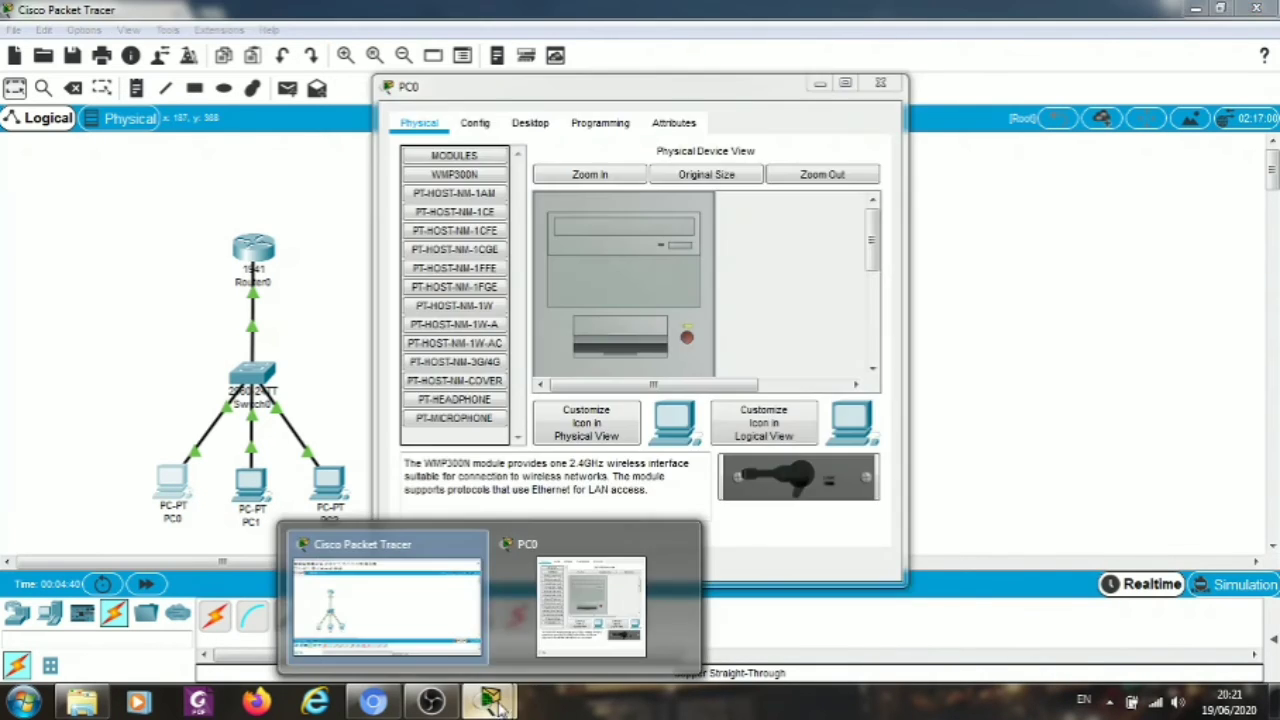
left_click(580, 620)
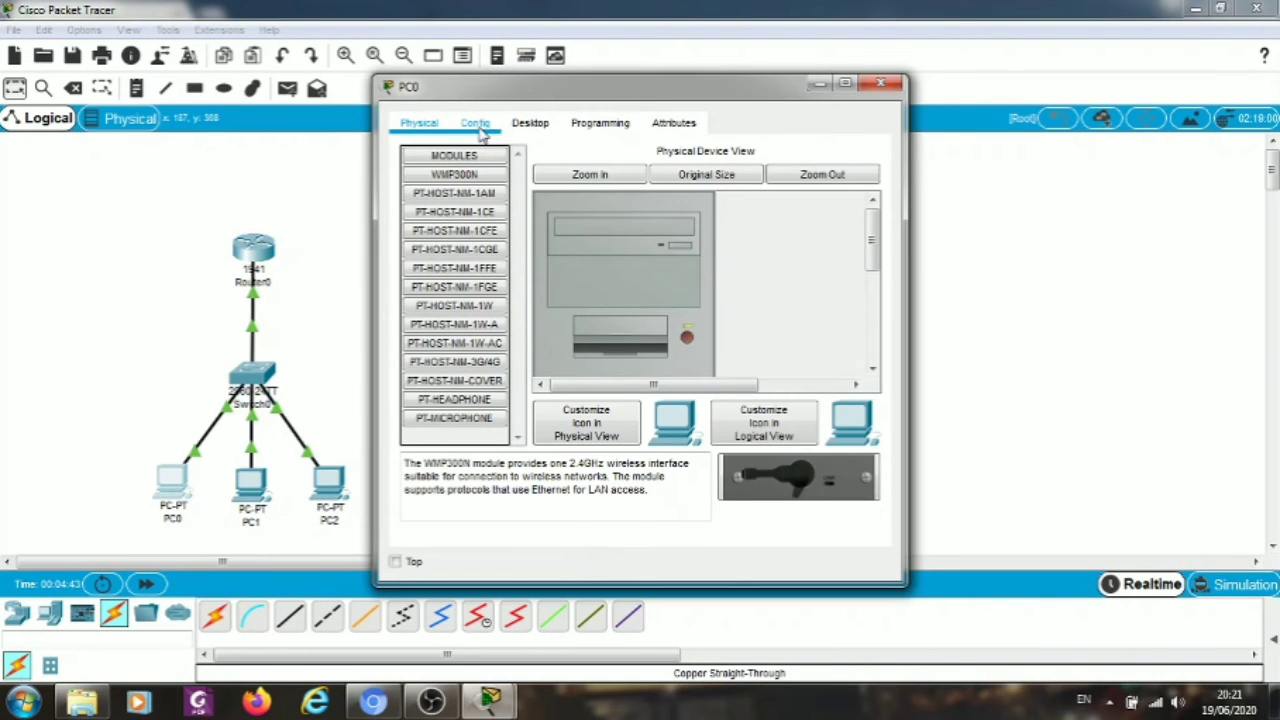
left_click(528, 126)
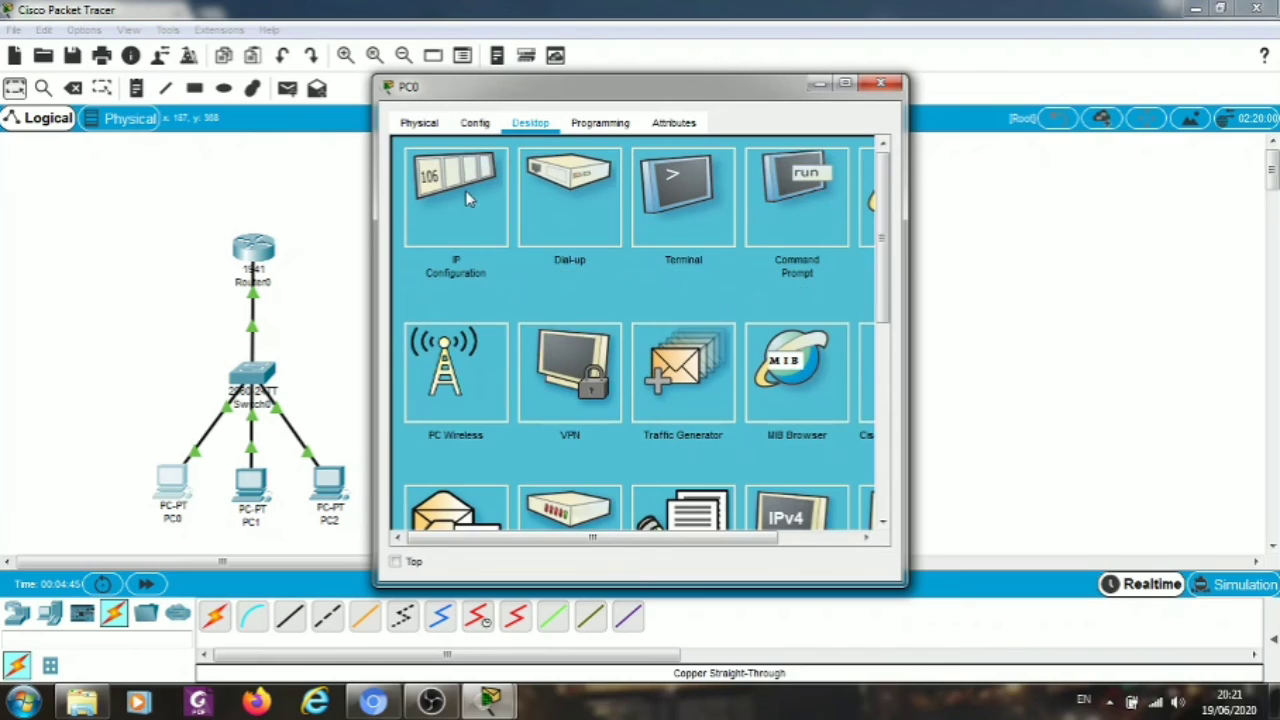
left_click(466, 201)
left_click(440, 228)
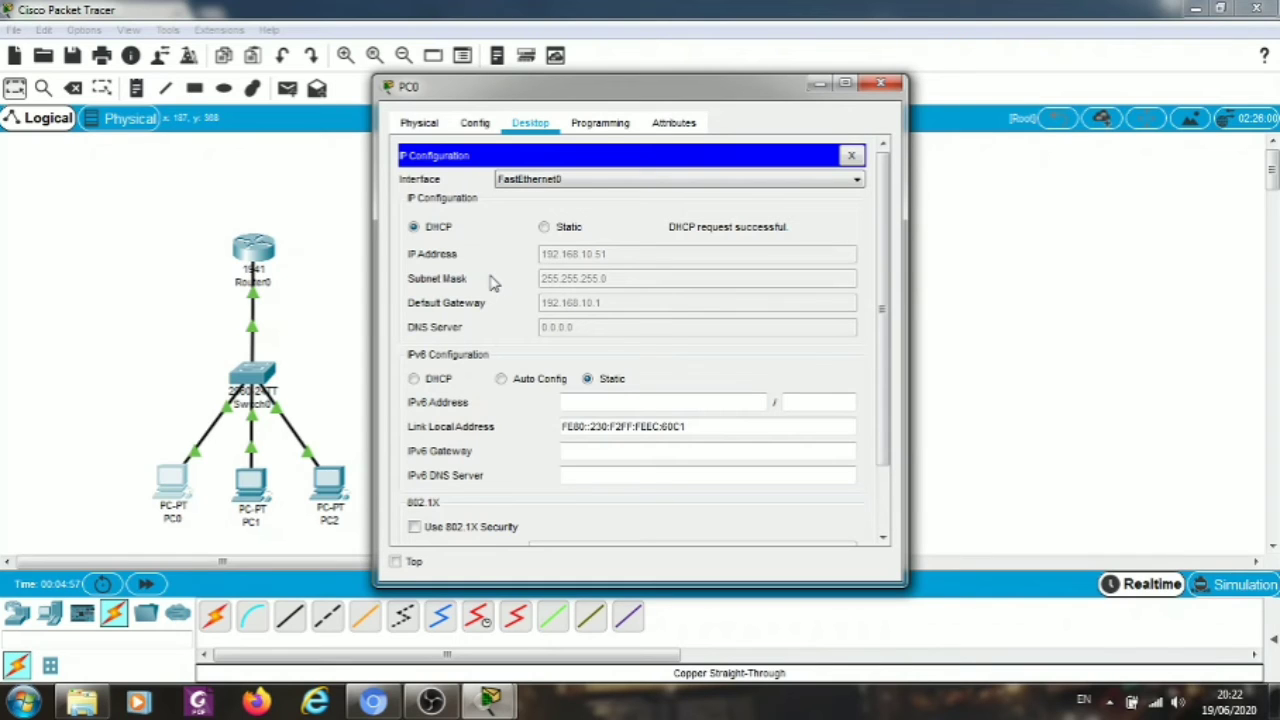
left_click(876, 86)
Switch PC1's FastEthernet0 IP configuration to DHCP and close its window.
left_click(251, 485)
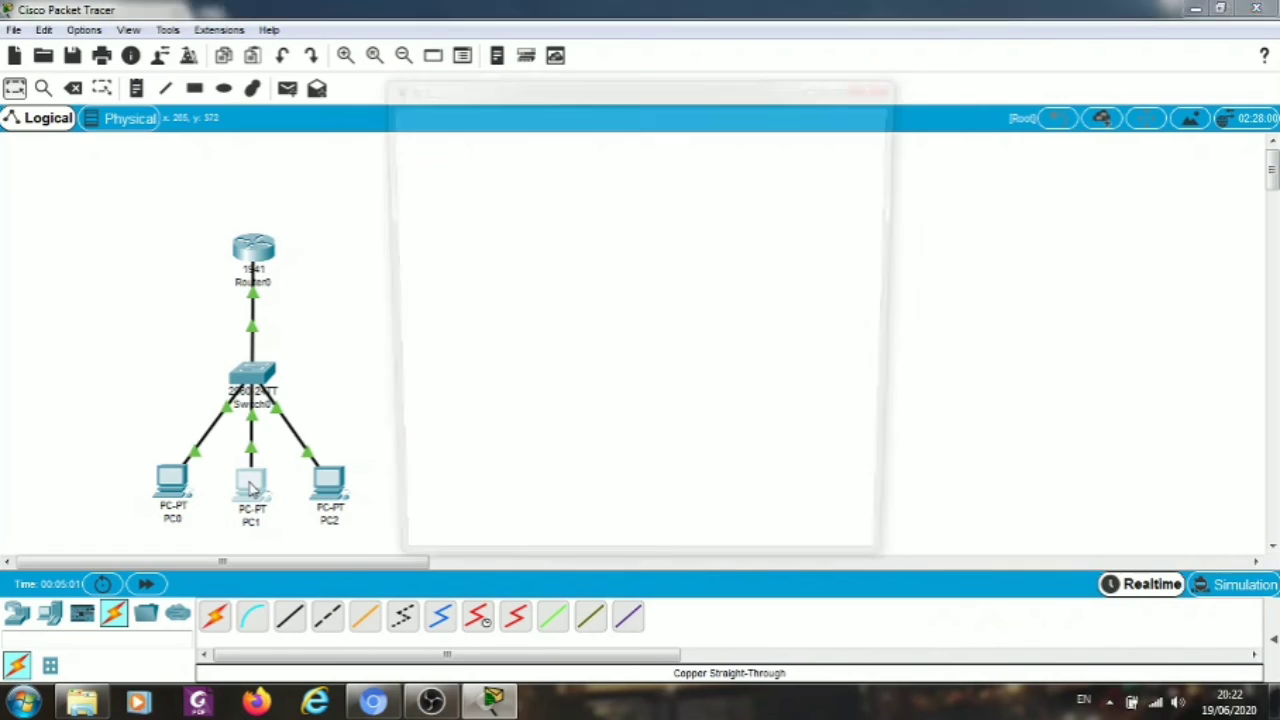
left_click(530, 124)
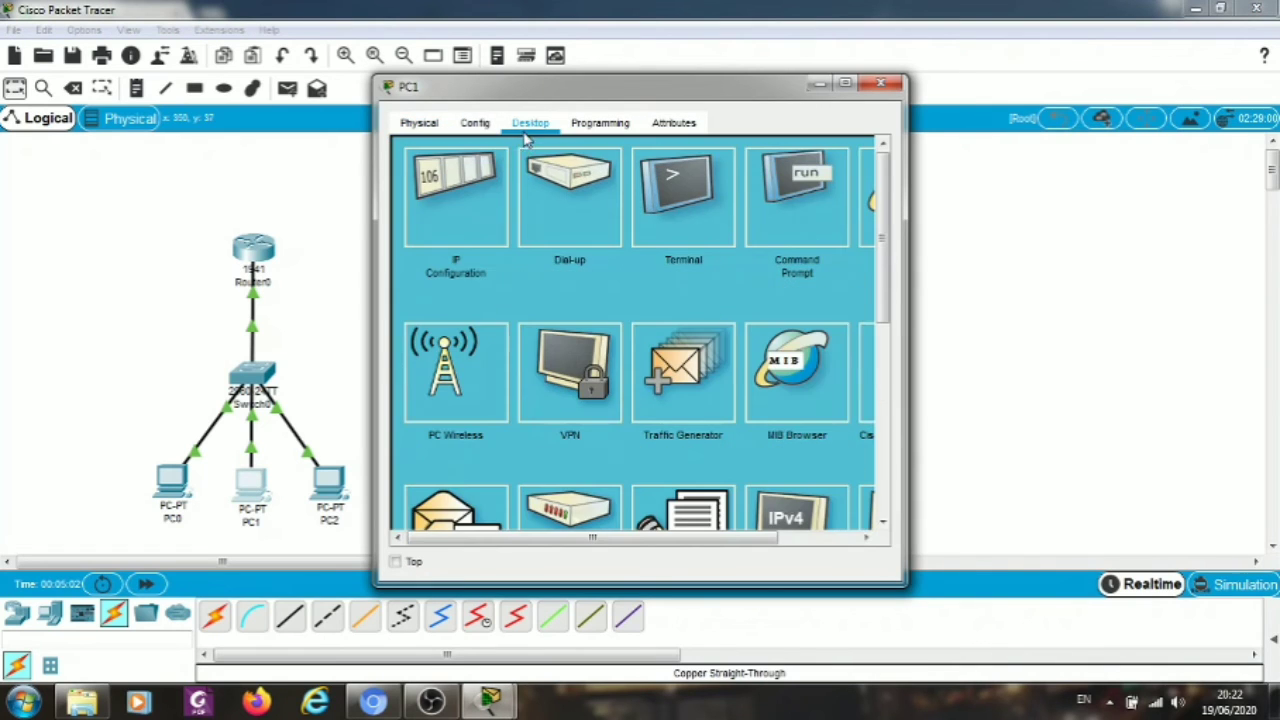
left_click(475, 215)
left_click(437, 229)
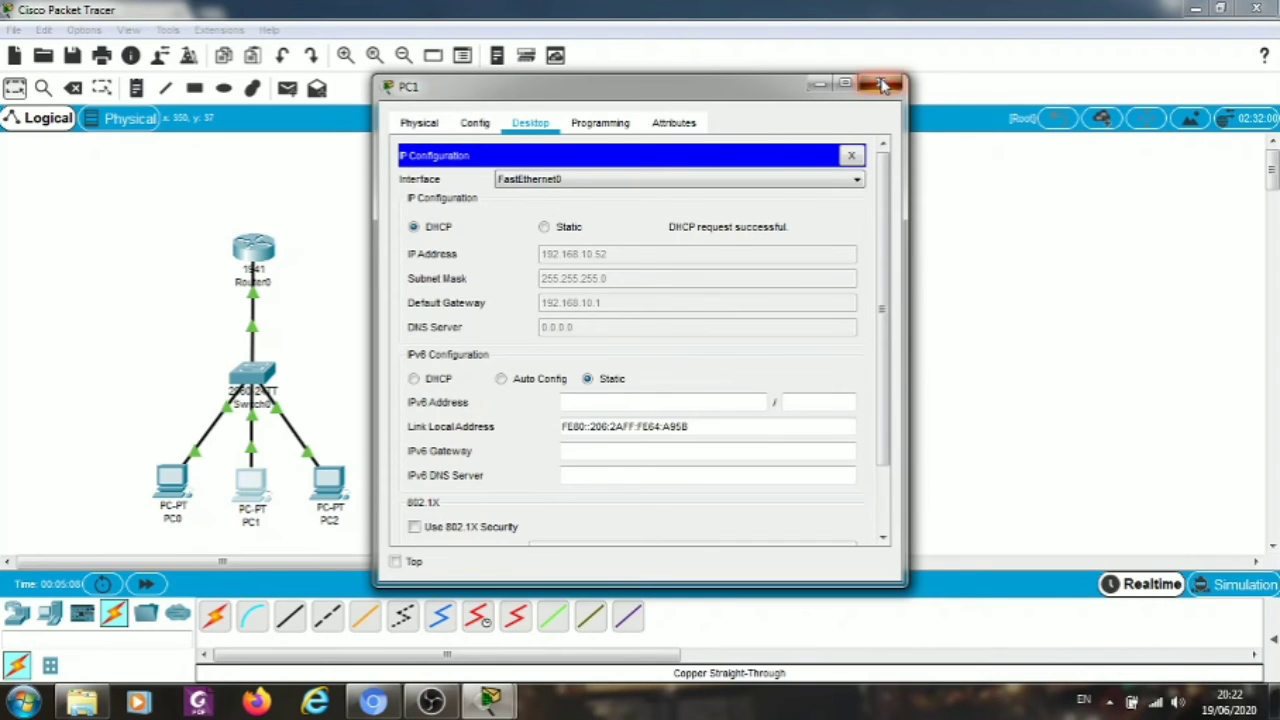
left_click(881, 86)
Switch PC2's FastEthernet0 IP configuration to DHCP and close its window.
left_click(329, 483)
left_click(469, 176)
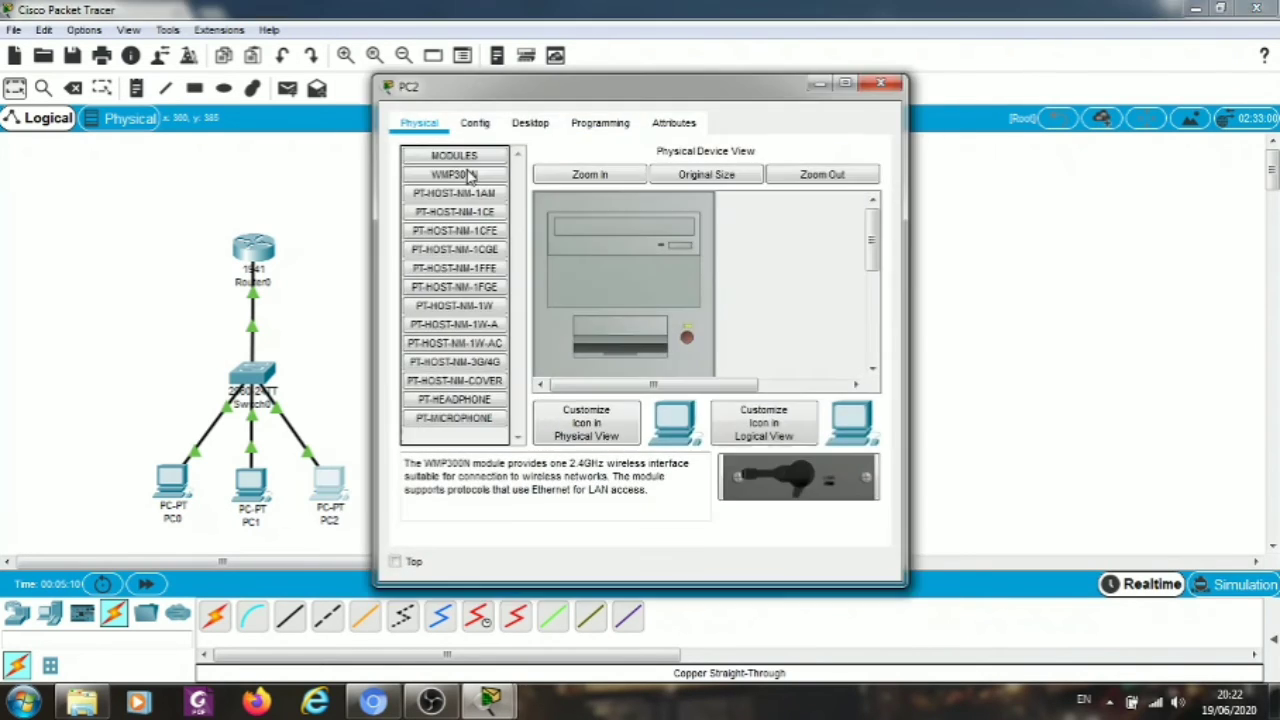
left_click(530, 123)
left_click(465, 212)
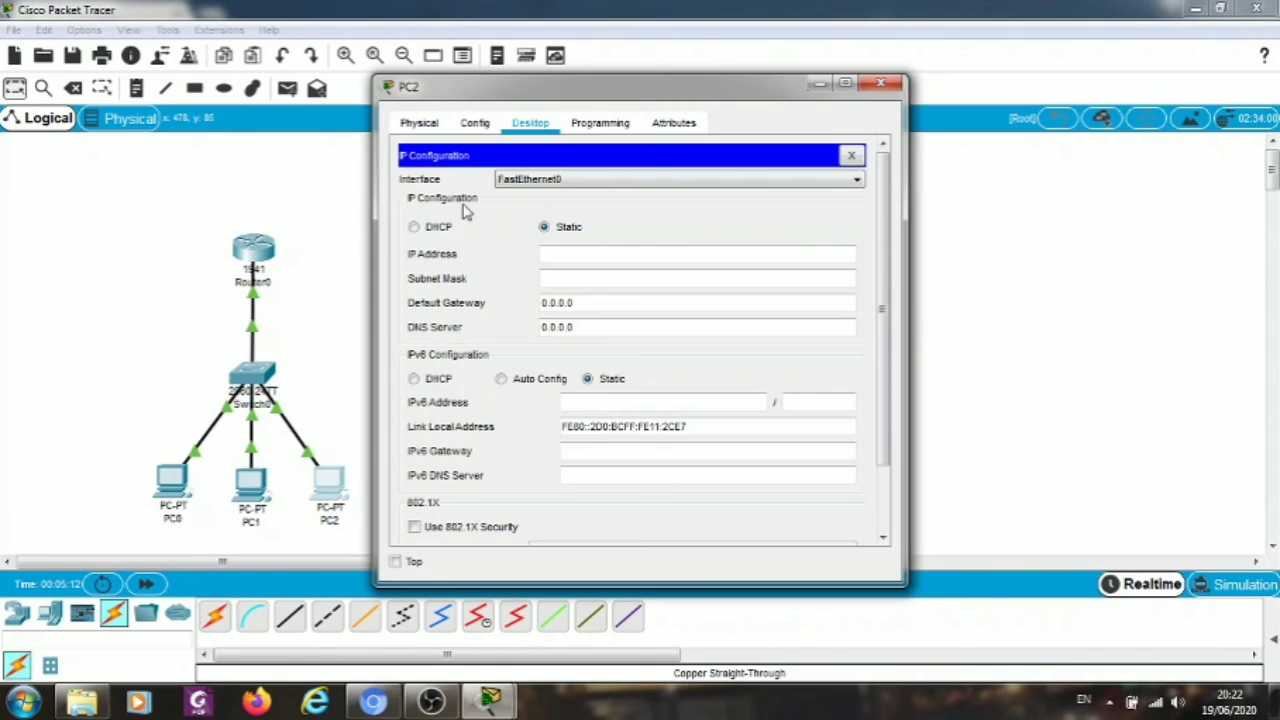
left_click(437, 227)
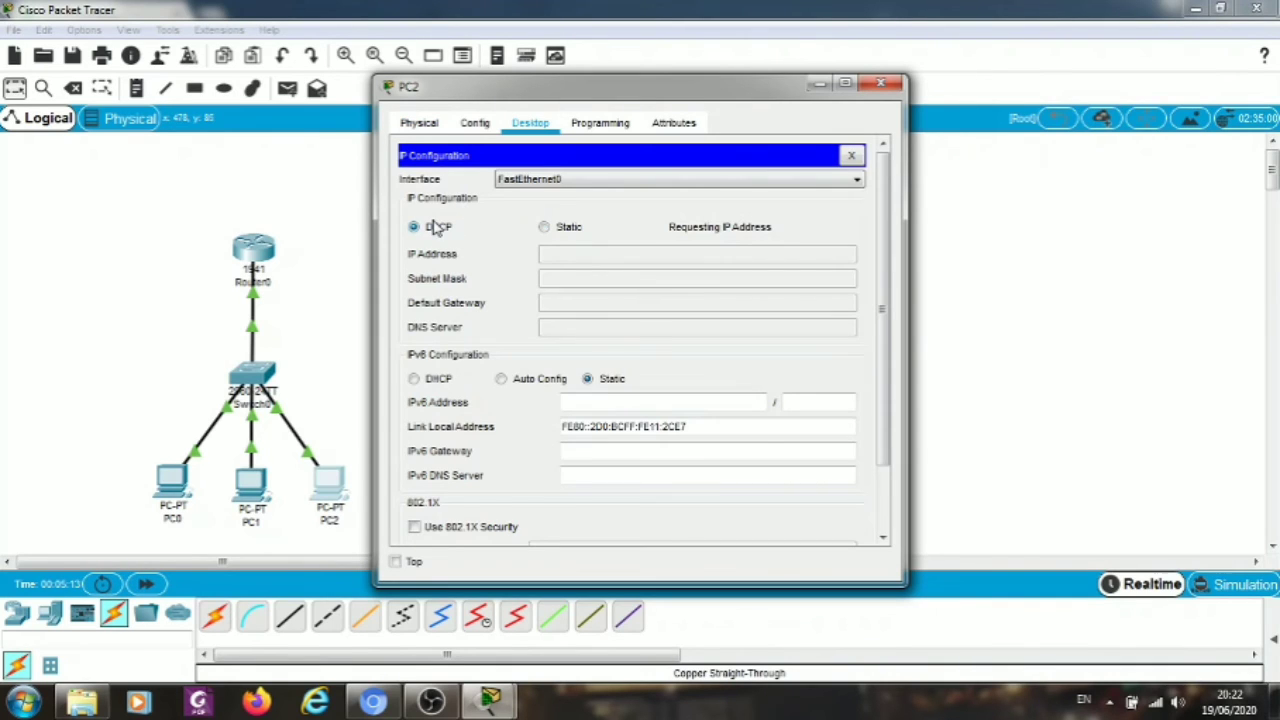
left_click(893, 87)
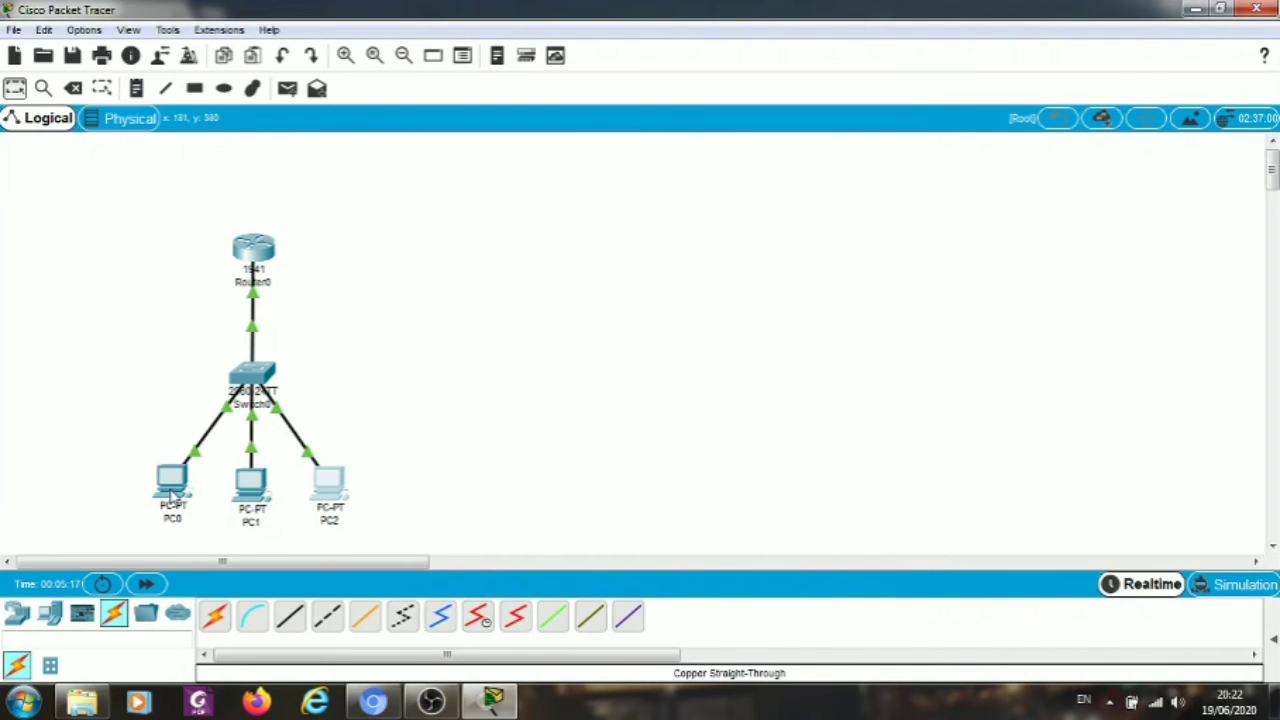
Run ipconfig /all in PC0's command prompt and examine the FastEthernet0 addressing, highlighting the subnet mask.
left_click(172, 485)
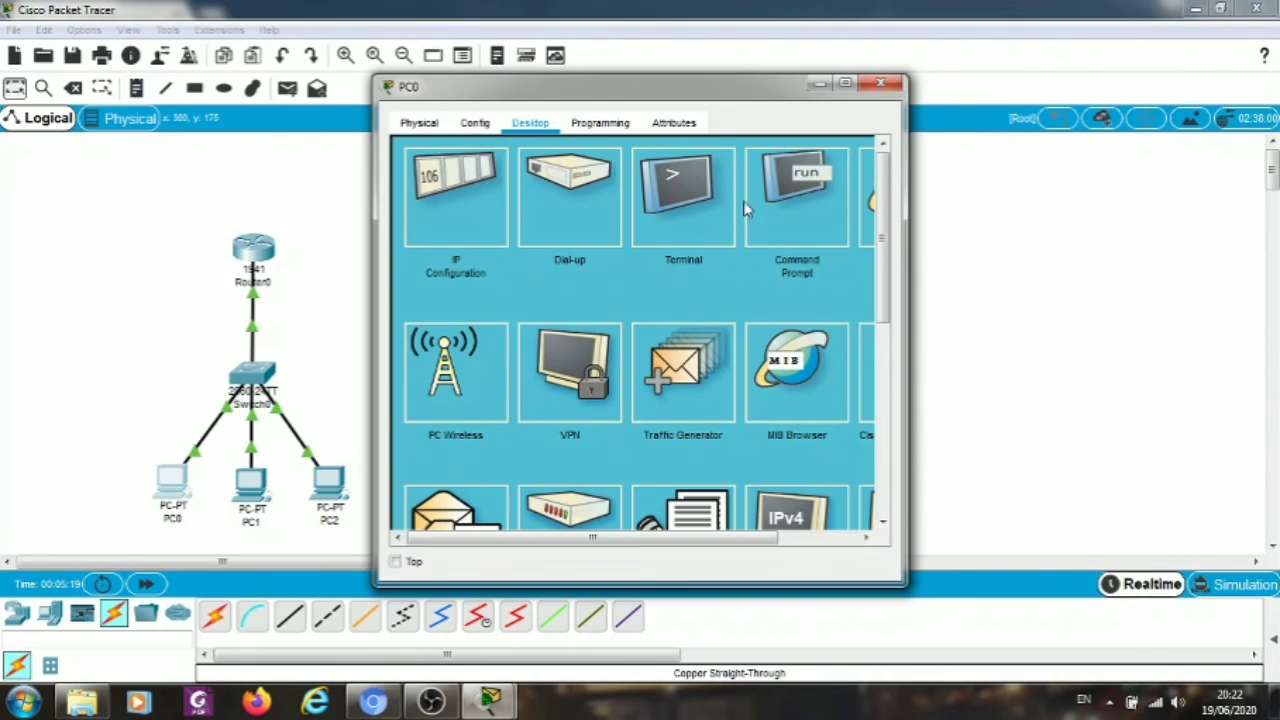
left_click(798, 205)
type("i")
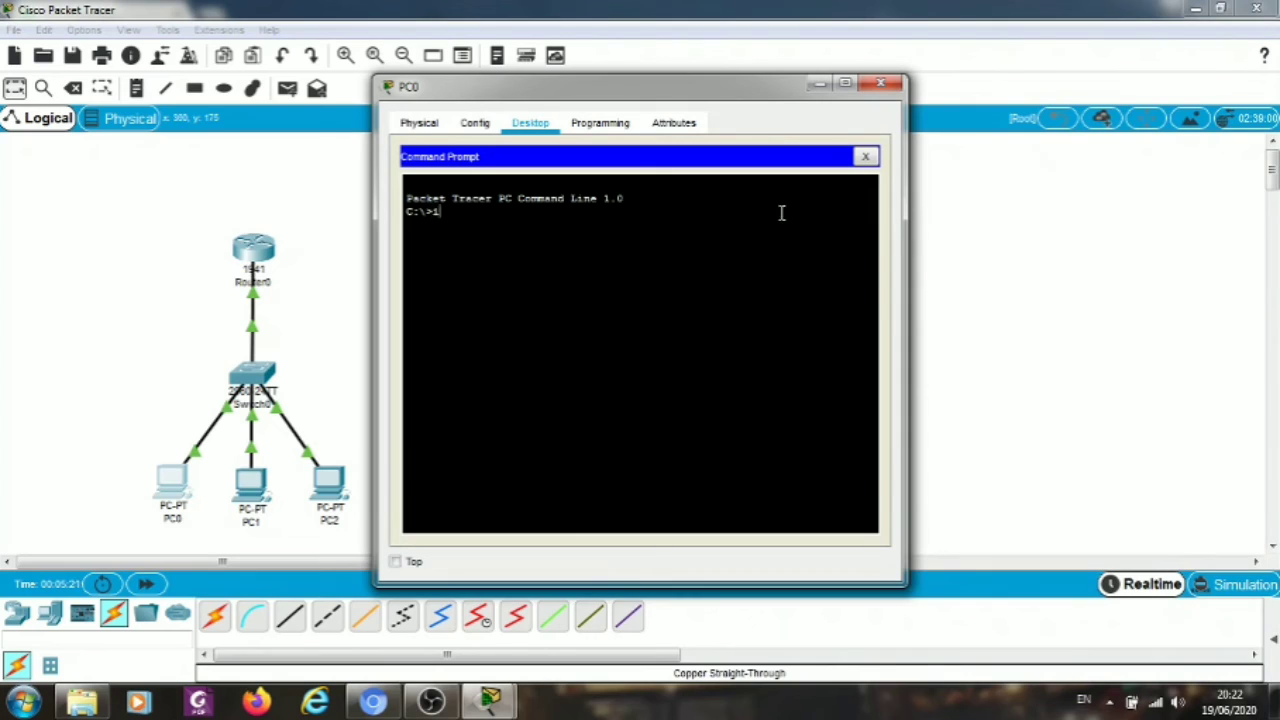
type("pconfig /all")
key("Return")
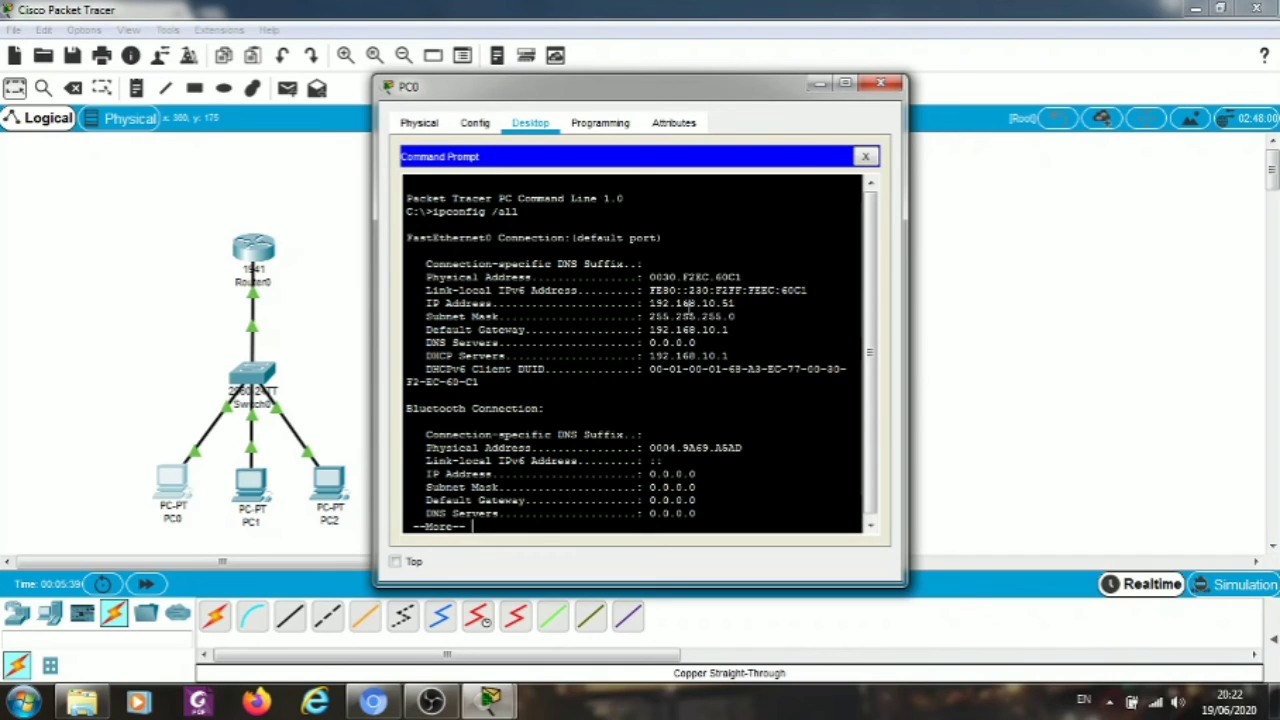
left_click_drag(650, 316, 758, 322)
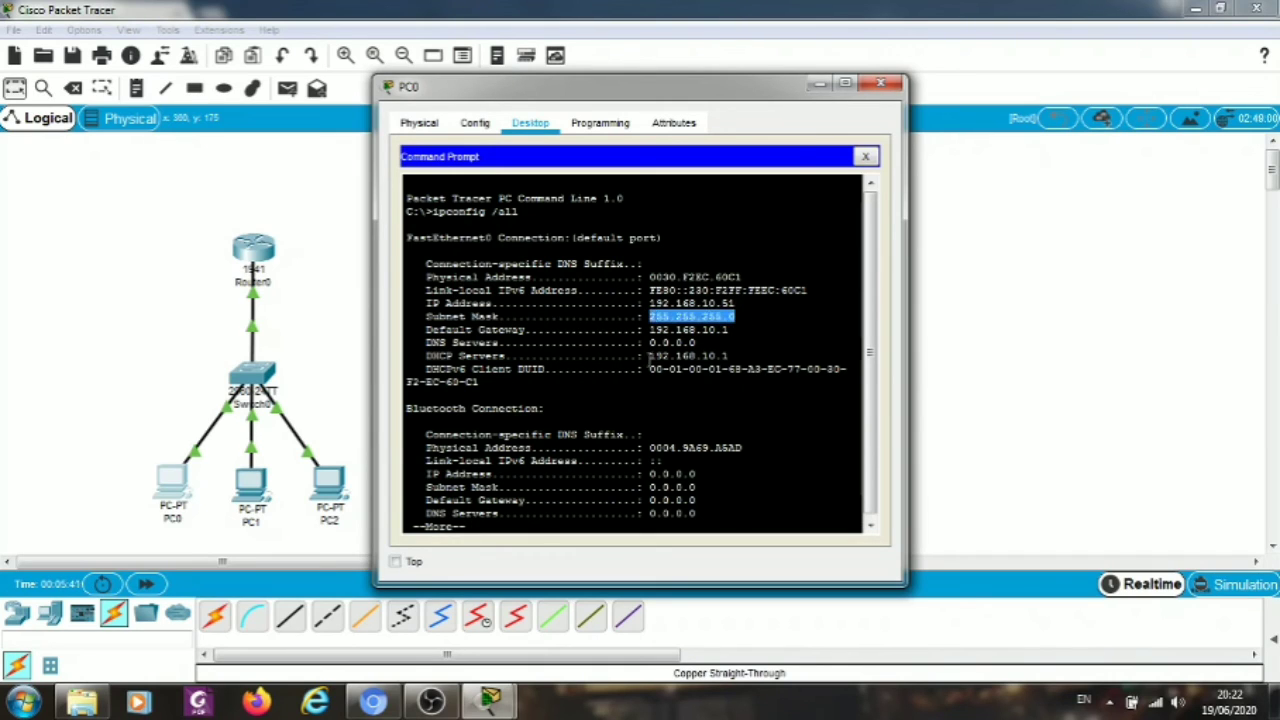
Highlight the default gateway in PC0's ipconfig output and close PC0's window.
mouse_move(650, 329)
left_mouse_down()
mouse_move(735, 328)
mouse_move(651, 330)
left_mouse_up()
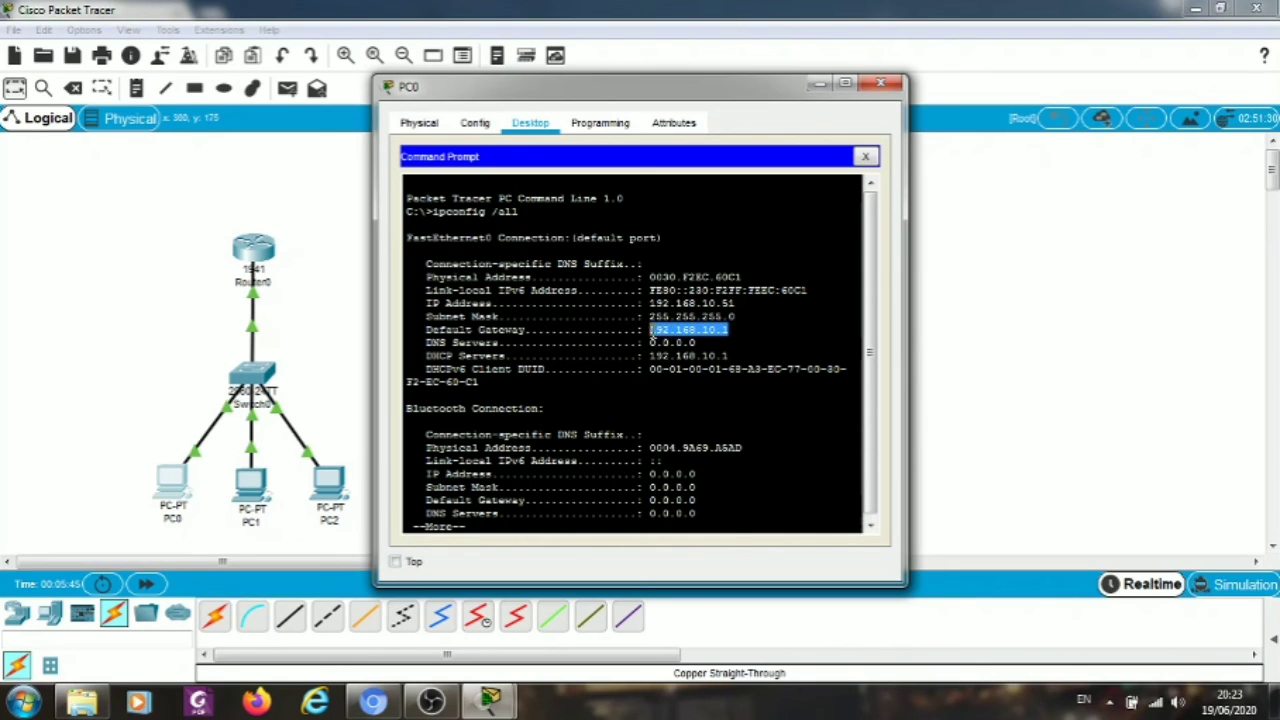
left_click(878, 86)
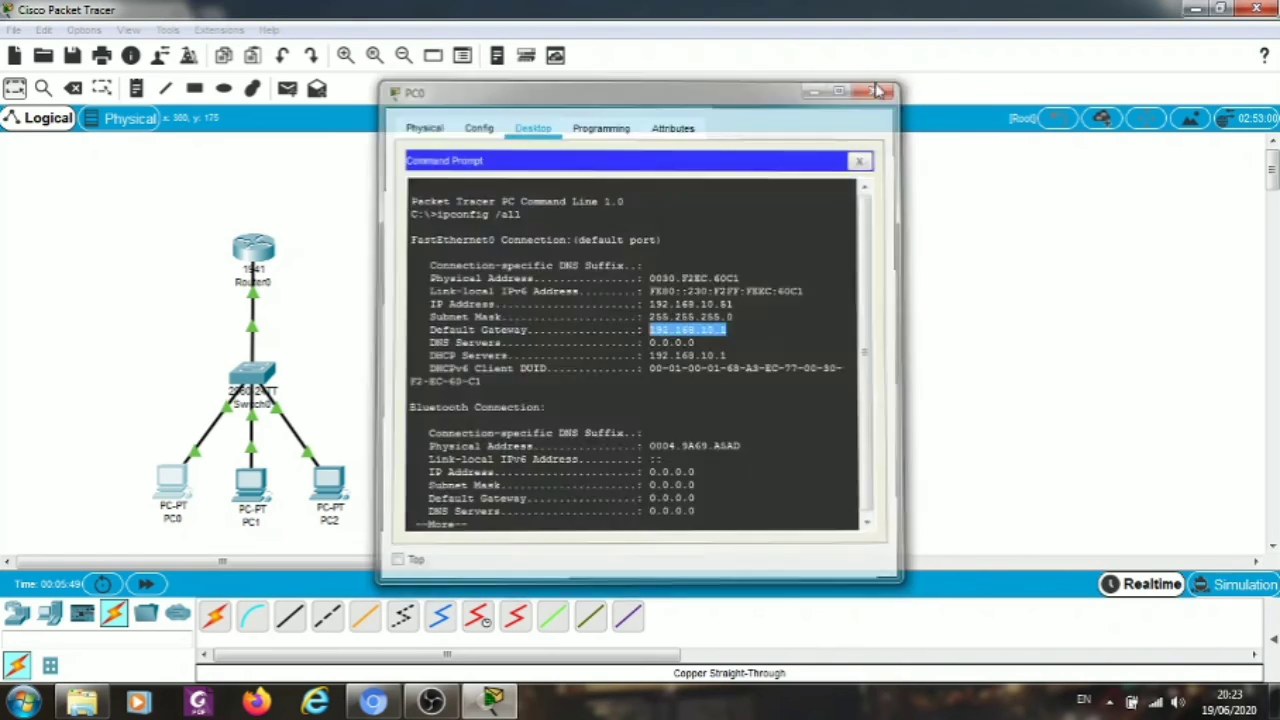
Run ipconfig /all in PC1's command prompt, highlight its IP address, subnet mask and default gateway lines, and close PC1's window.
left_click(252, 480)
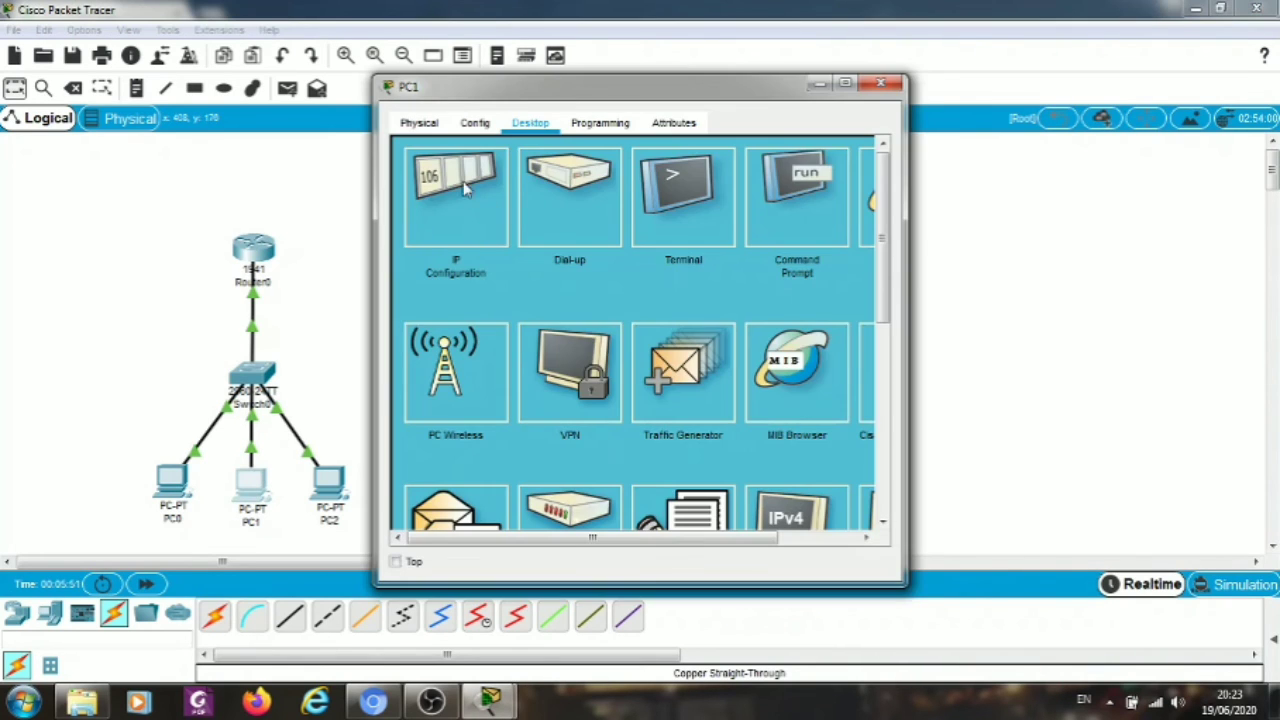
left_click(463, 181)
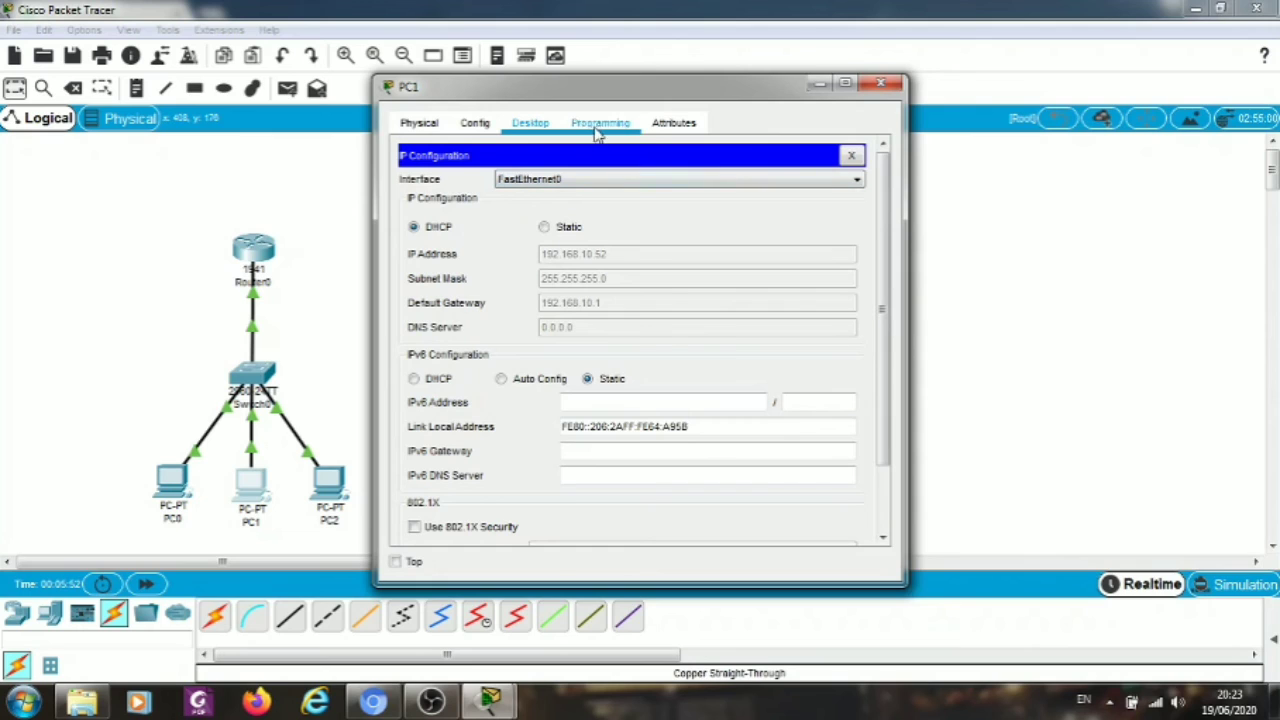
left_click(851, 156)
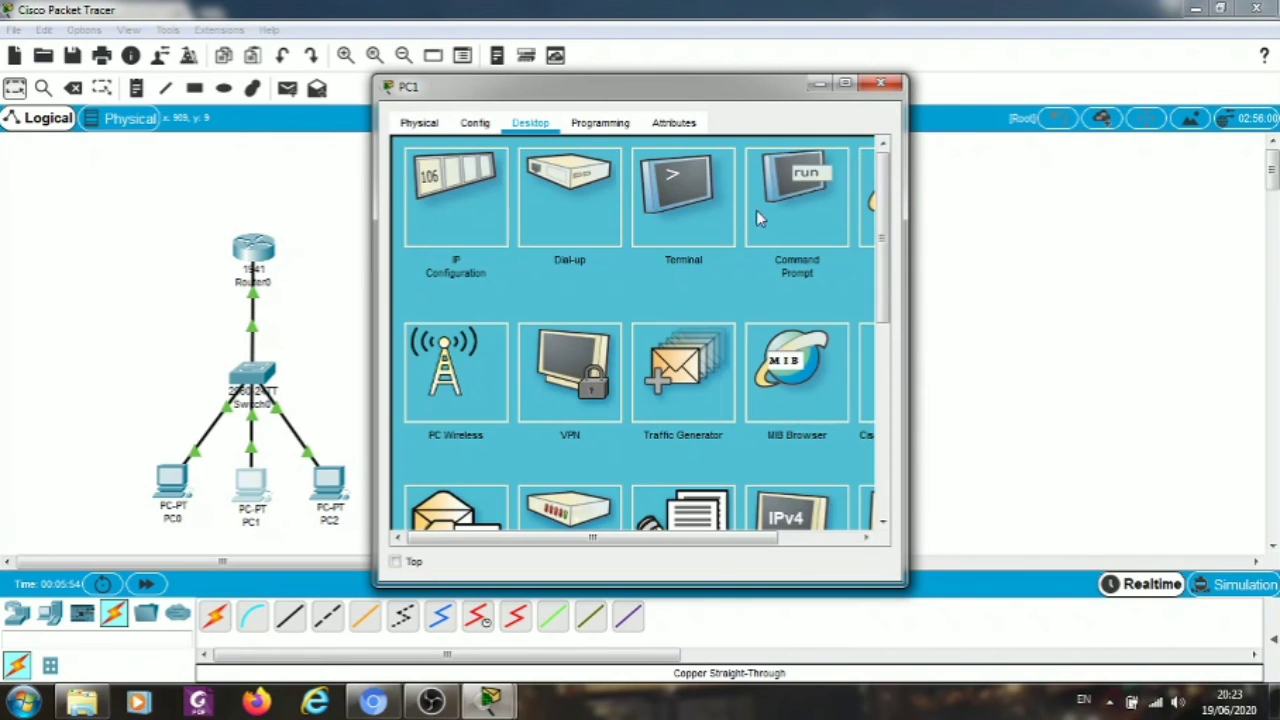
left_click(760, 208)
type("ipco")
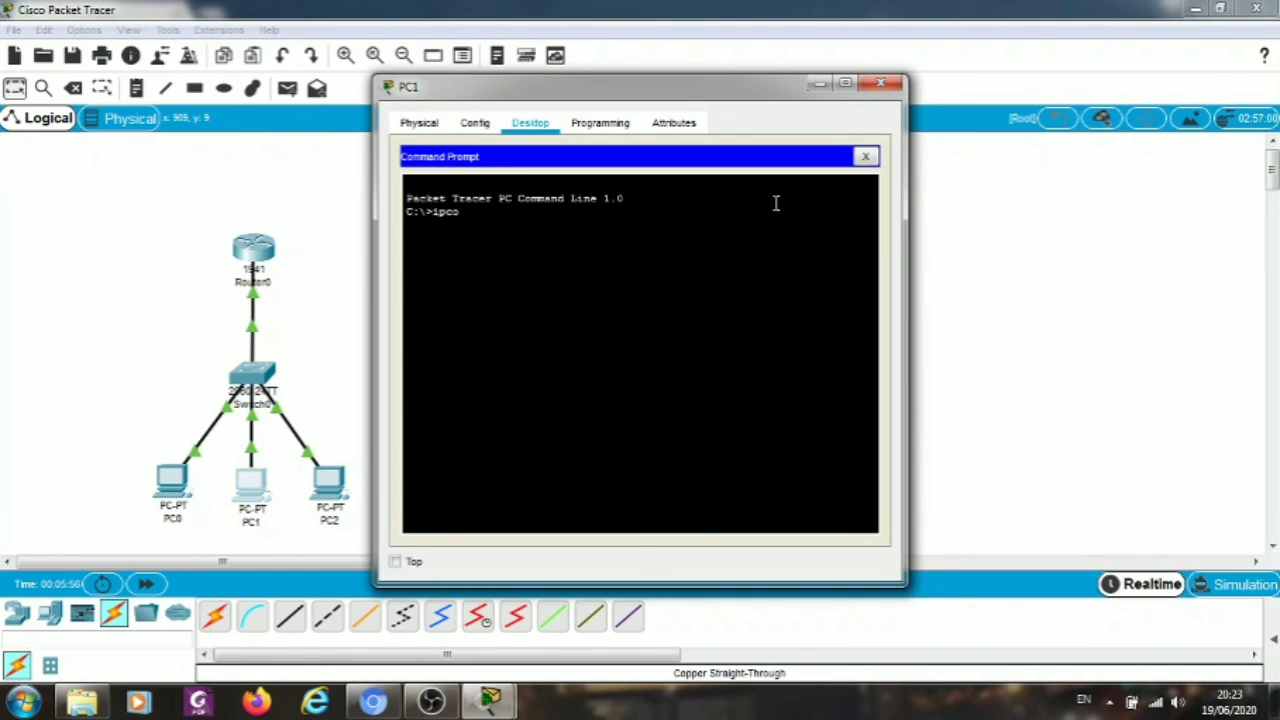
type("nfig /all")
key("Return")
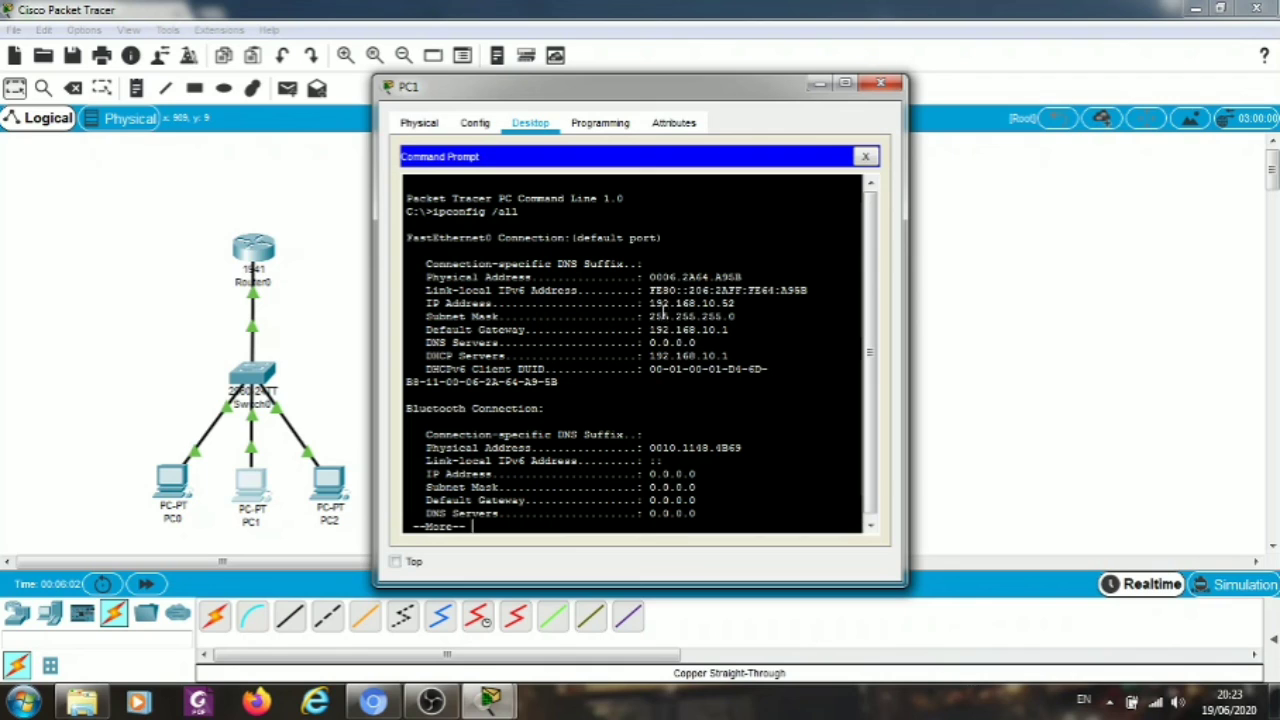
left_click_drag(650, 303, 735, 327)
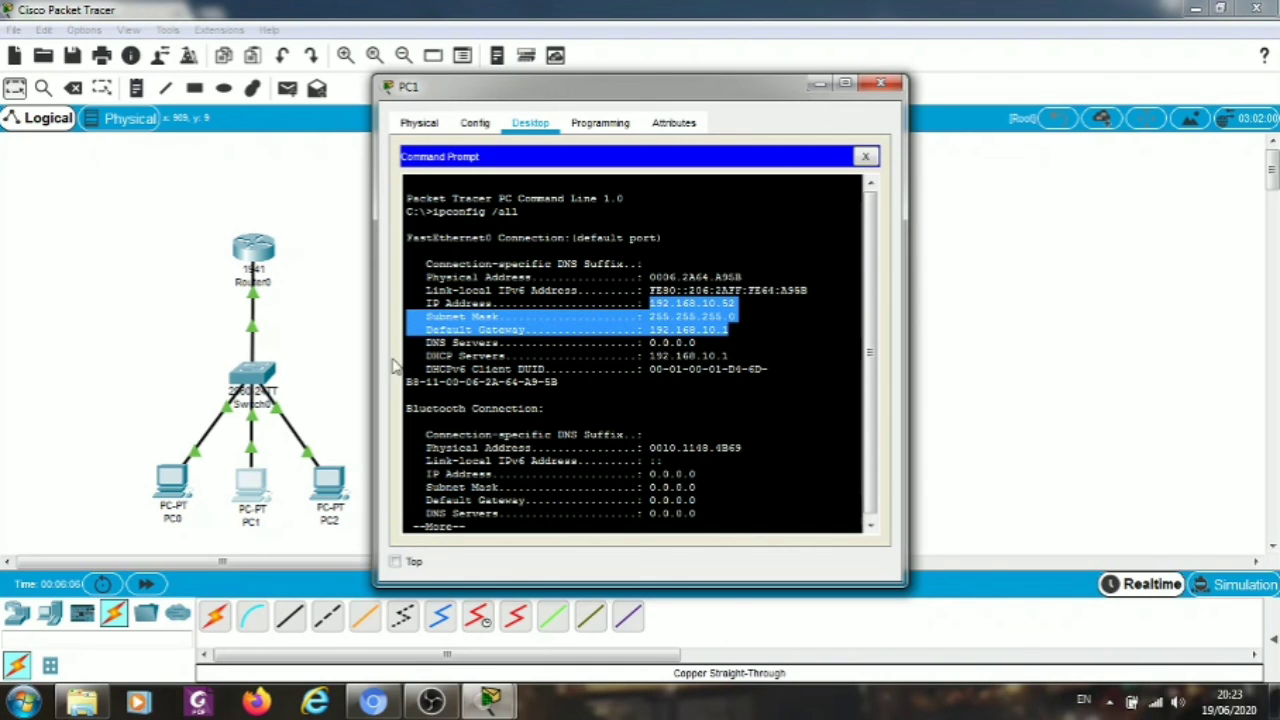
left_click_drag(408, 300, 765, 331)
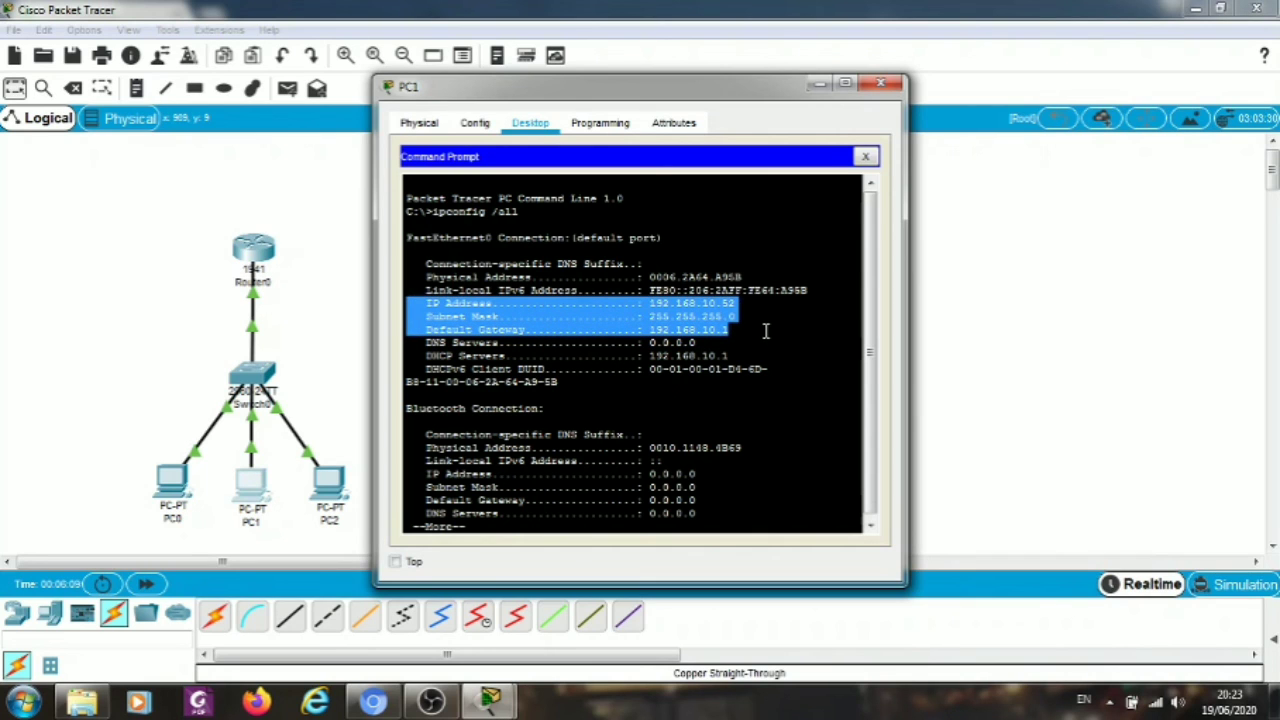
left_click(865, 156)
left_click(881, 84)
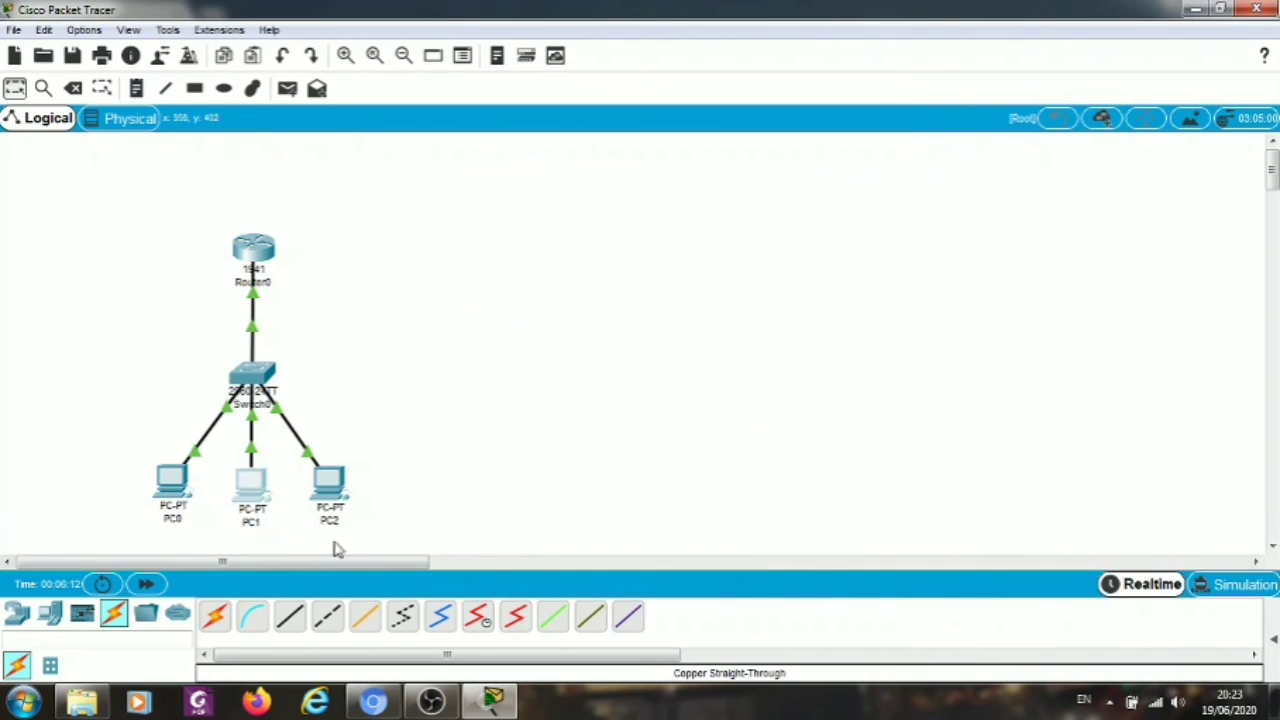
Run ipconfig /all in PC2's command prompt, highlight its IP address, subnet mask and default gateway lines, and close PC2's window.
left_click(338, 490)
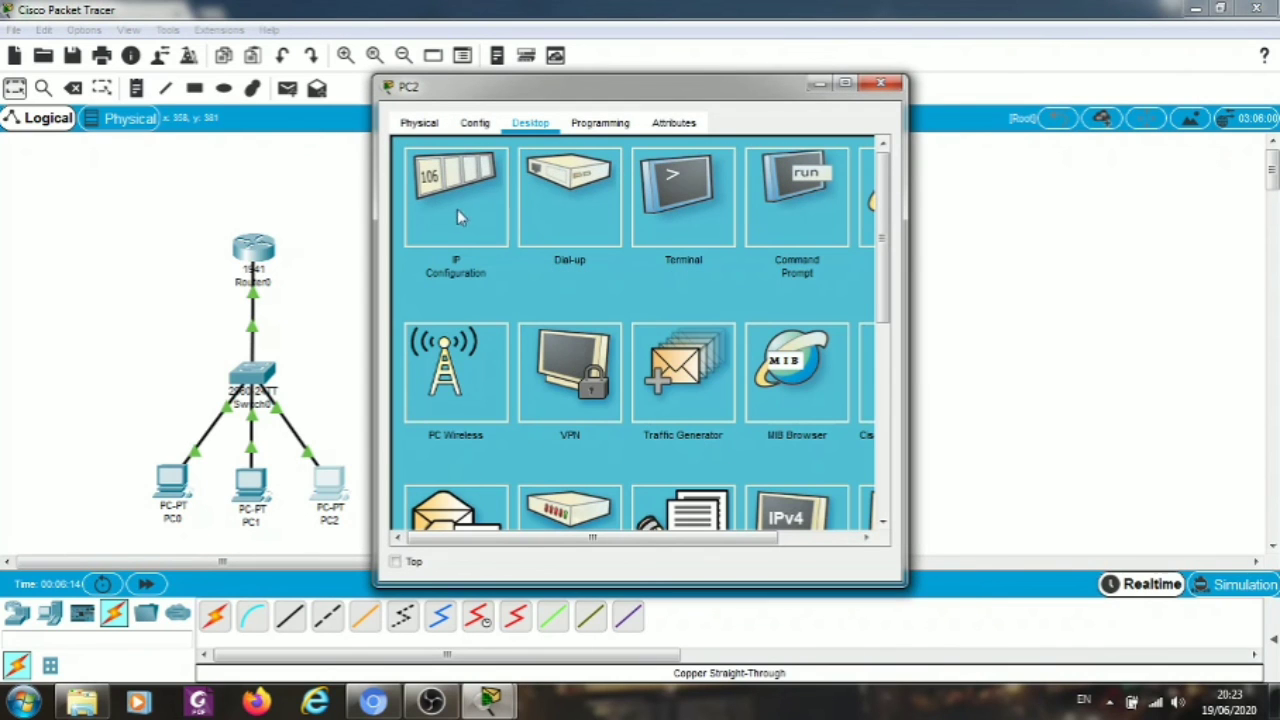
left_click(788, 205)
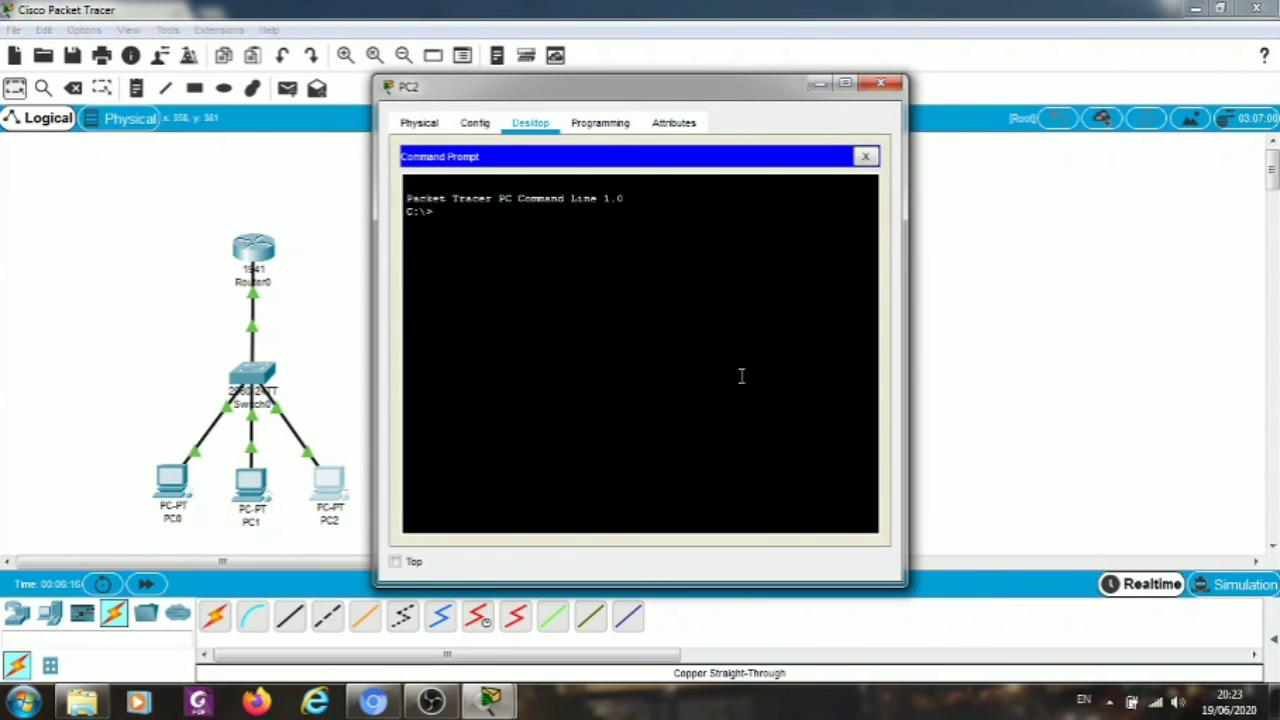
type("ipconfig /all")
key("Return")
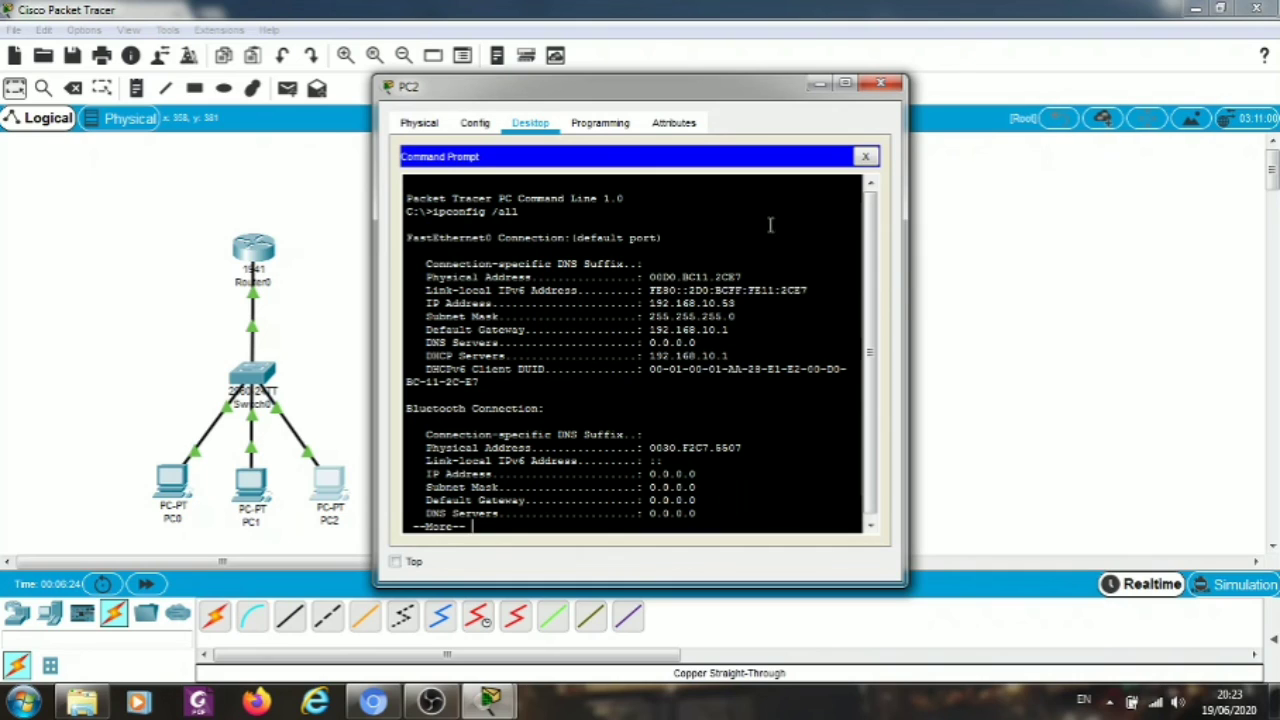
left_click_drag(734, 329, 408, 305)
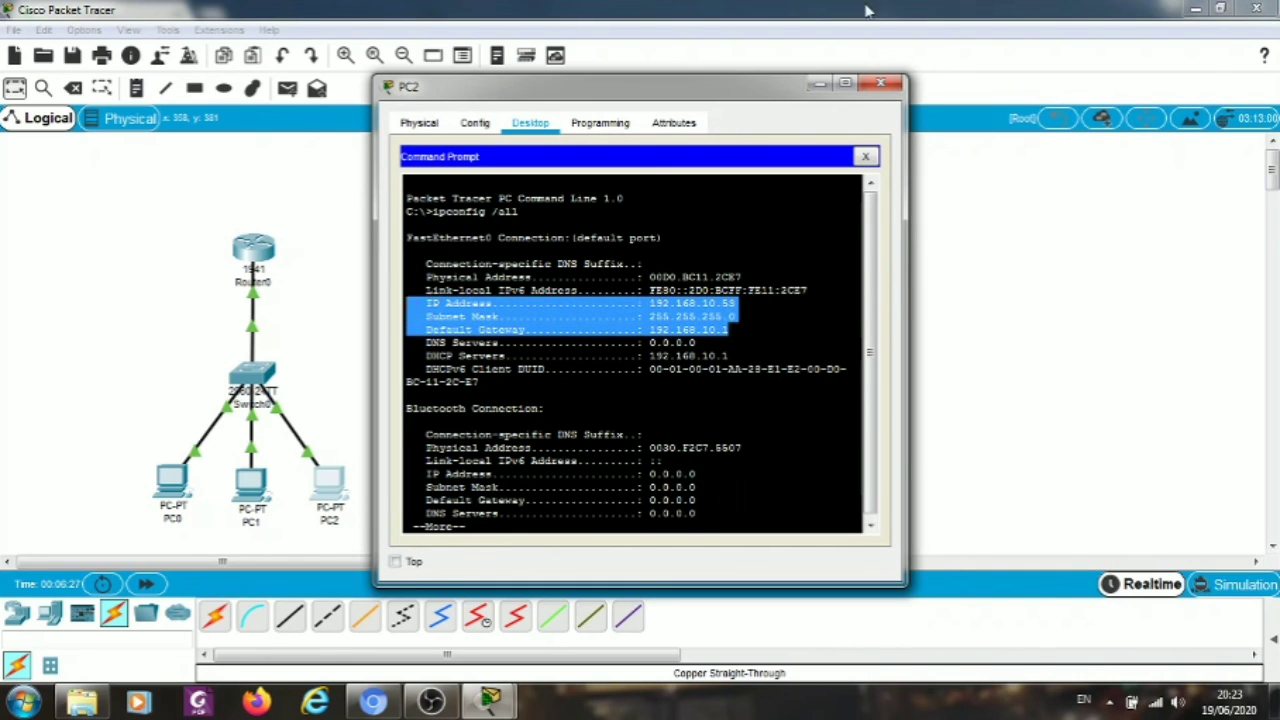
left_click(878, 87)
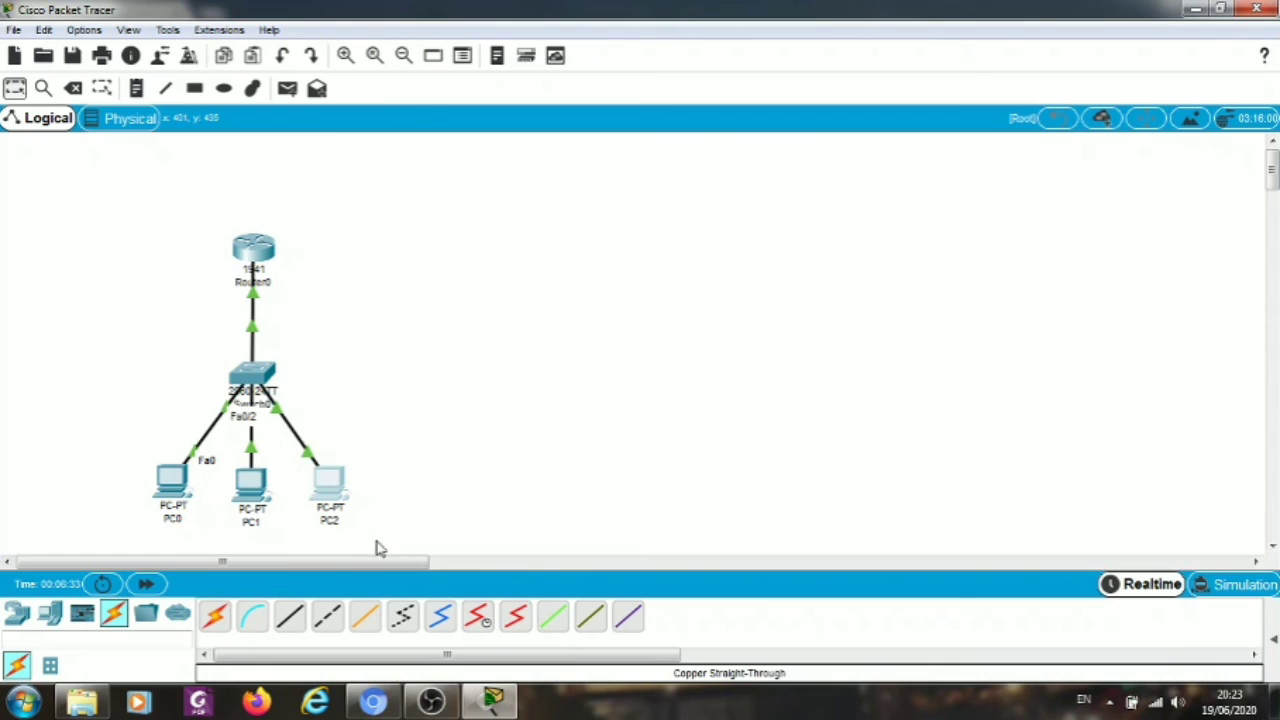
mouse_move(474, 708)
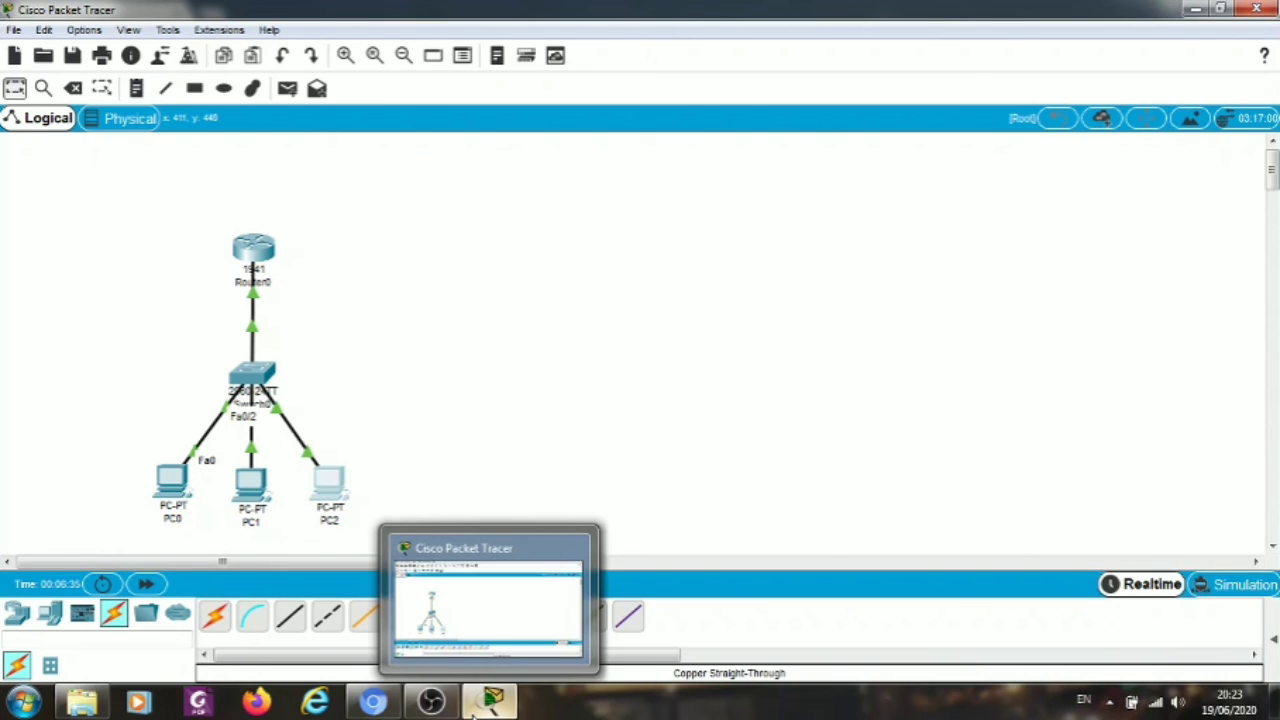